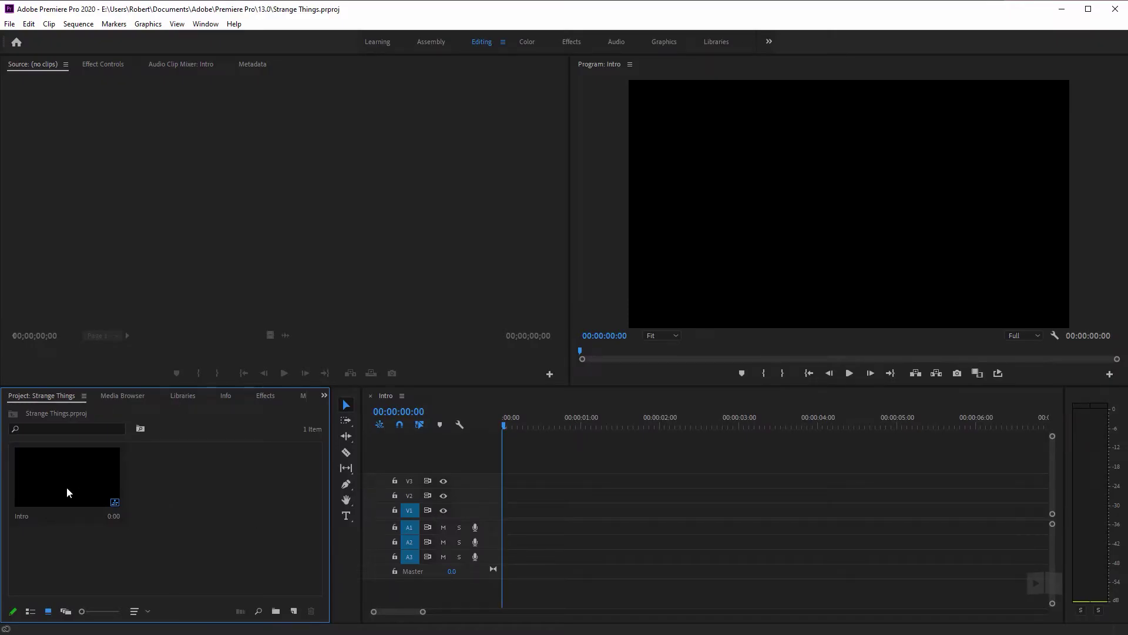
# Add a 'Hey Everyone' title in the Program monitor with the Type tool, onto V1
pyautogui.click(346, 519)
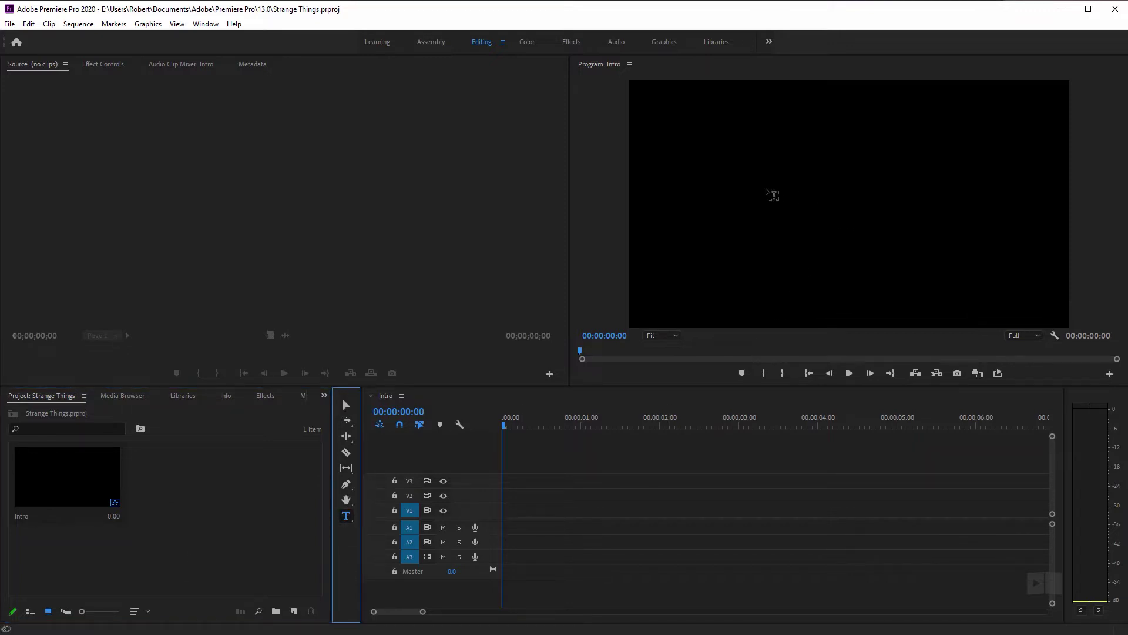
pyautogui.click(765, 193)
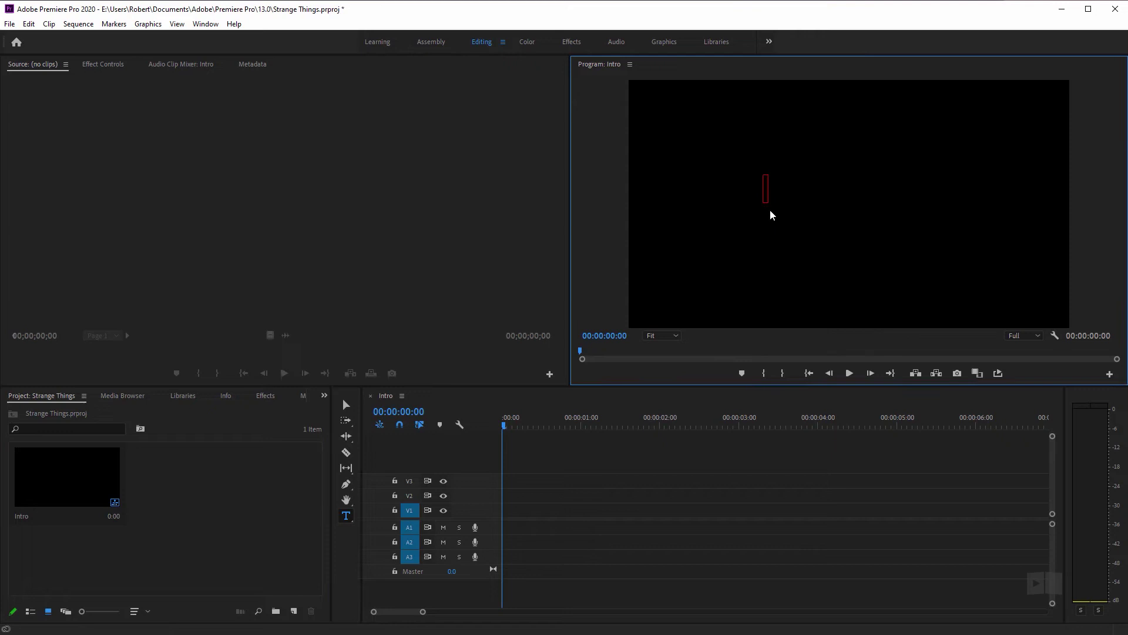
pyautogui.write('Hey Every')
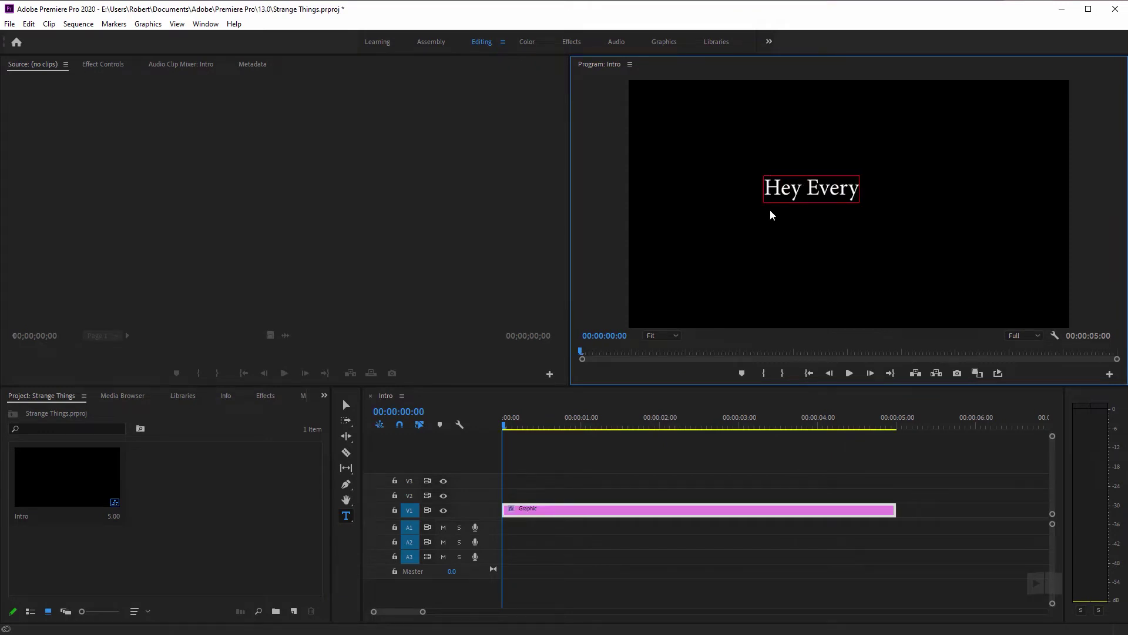
pyautogui.write('one')
pyautogui.click(346, 405)
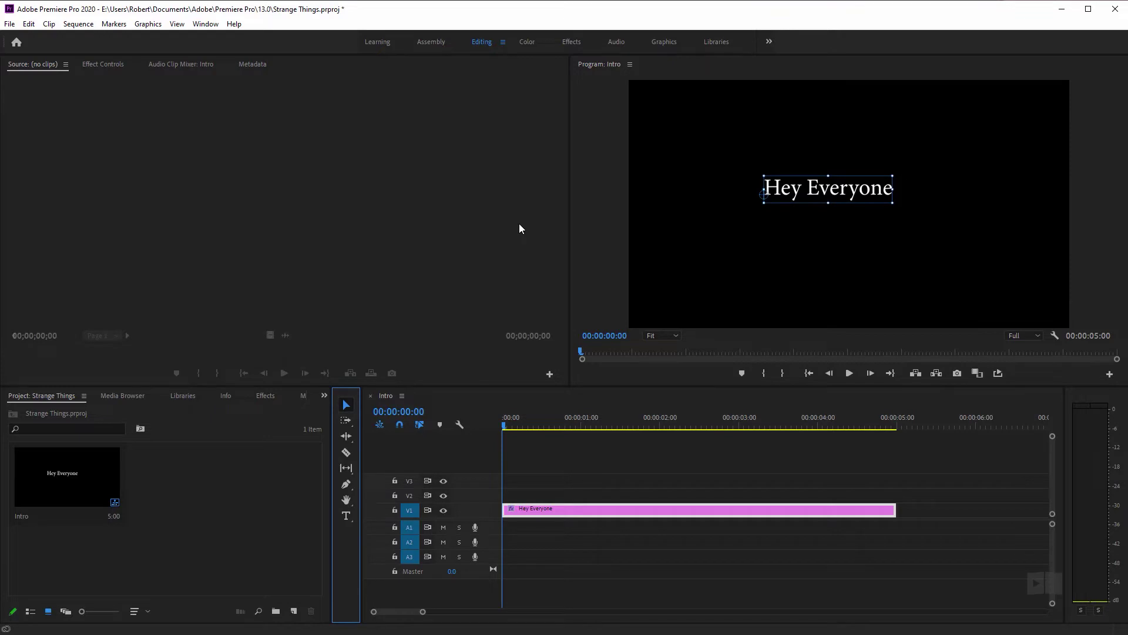
# Switch to the Graphics workspace and reset it to its saved layout
pyautogui.click(664, 42)
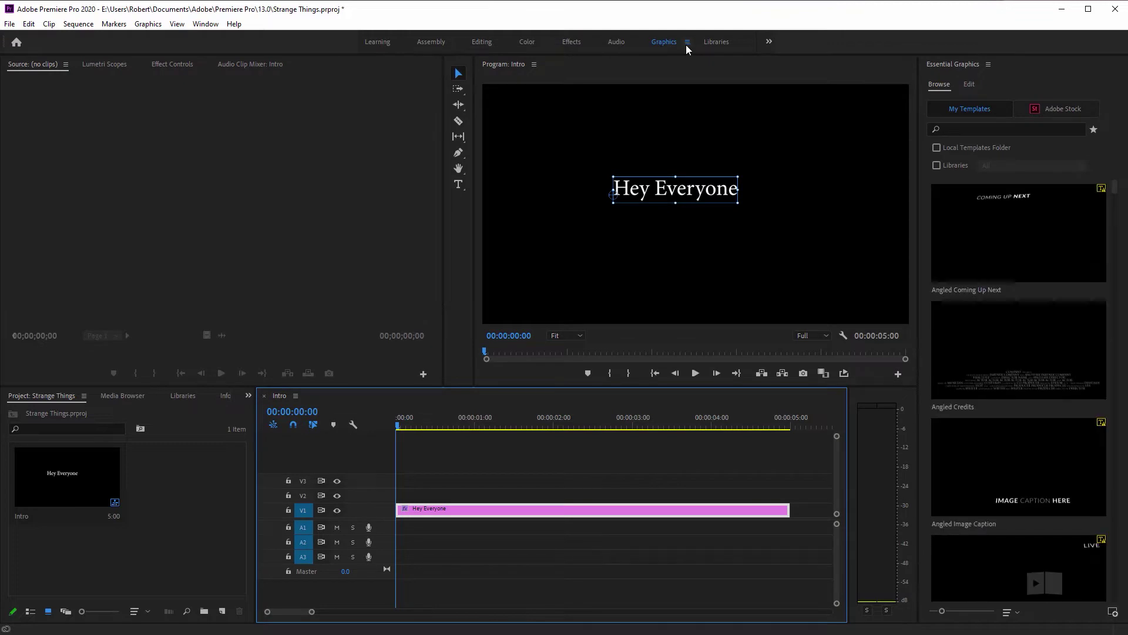
pyautogui.click(686, 45)
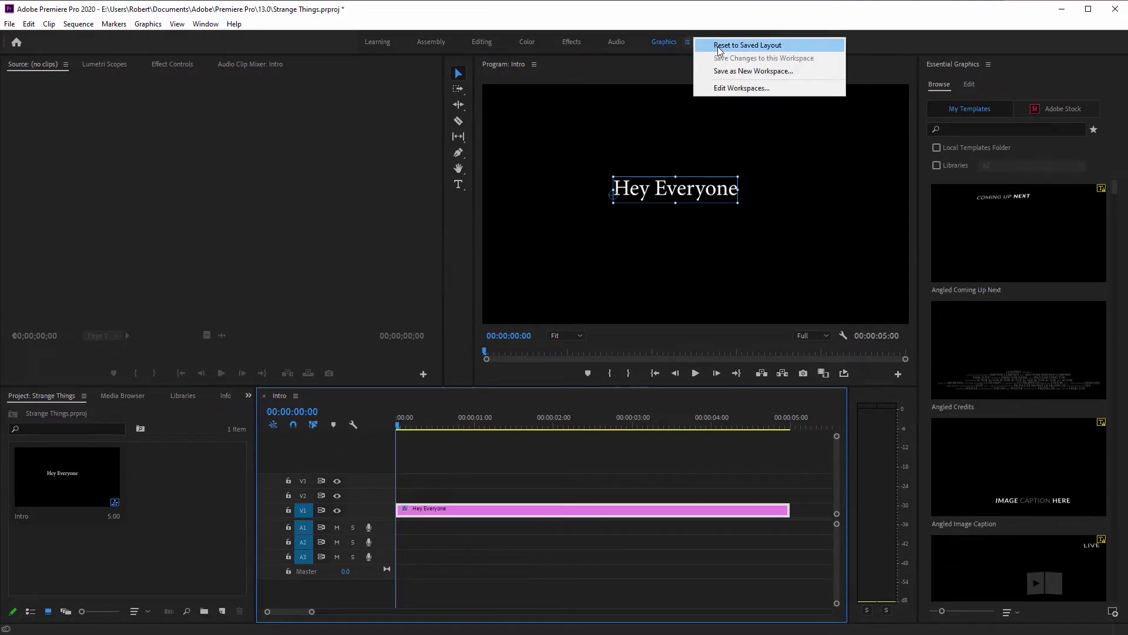
pyautogui.click(712, 47)
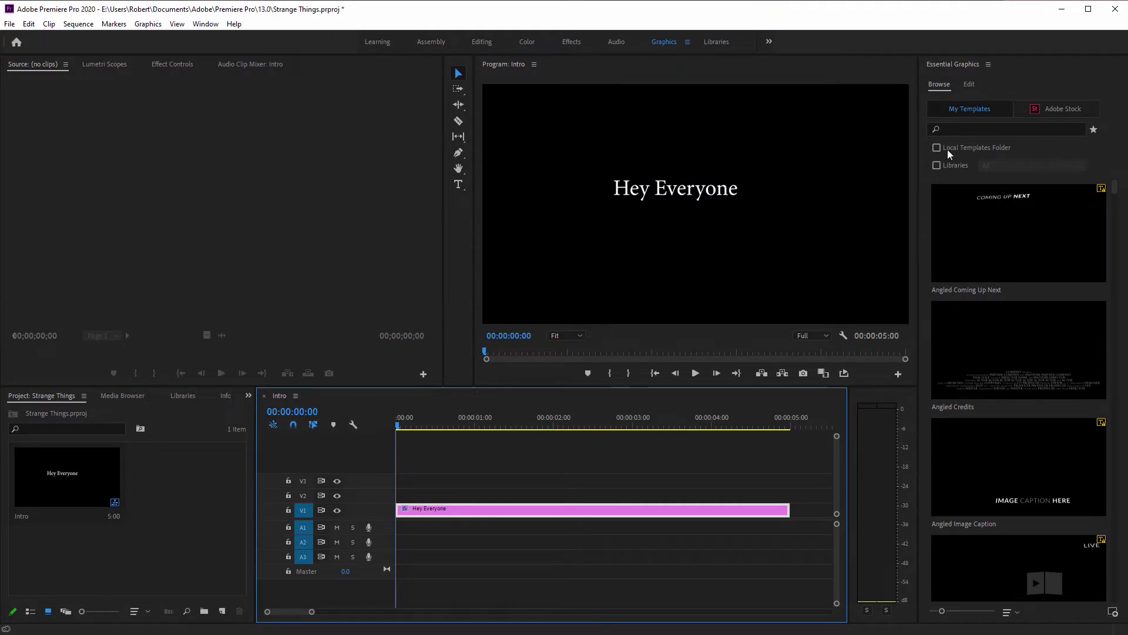
# Set the Hey Everyone text layer's font to Helvetica Black and enable All Caps
pyautogui.click(969, 85)
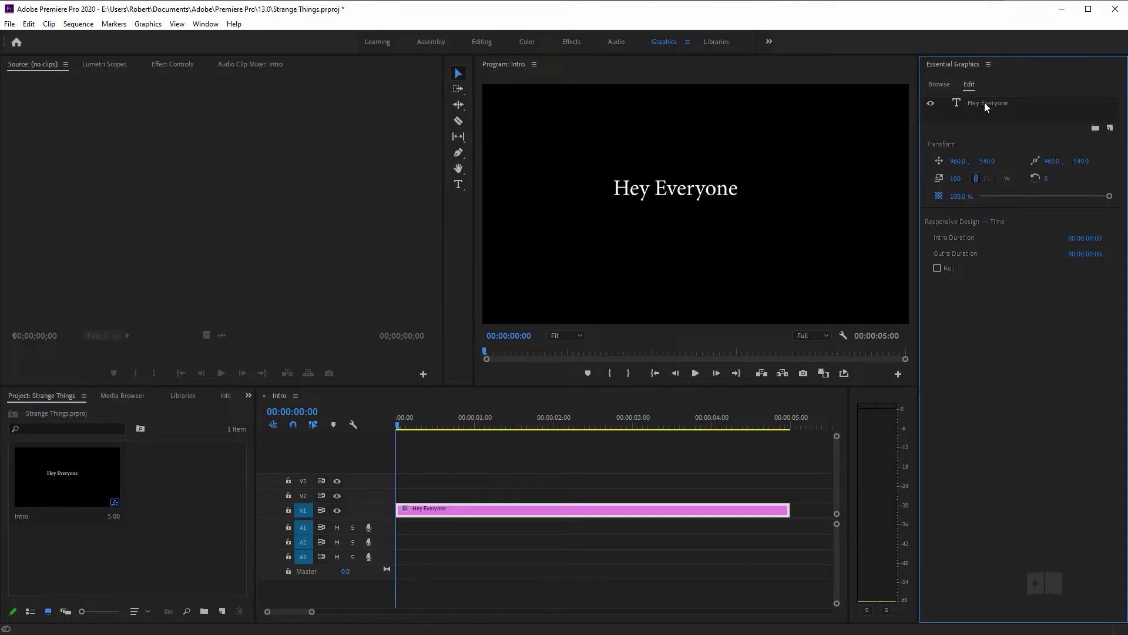
pyautogui.click(985, 105)
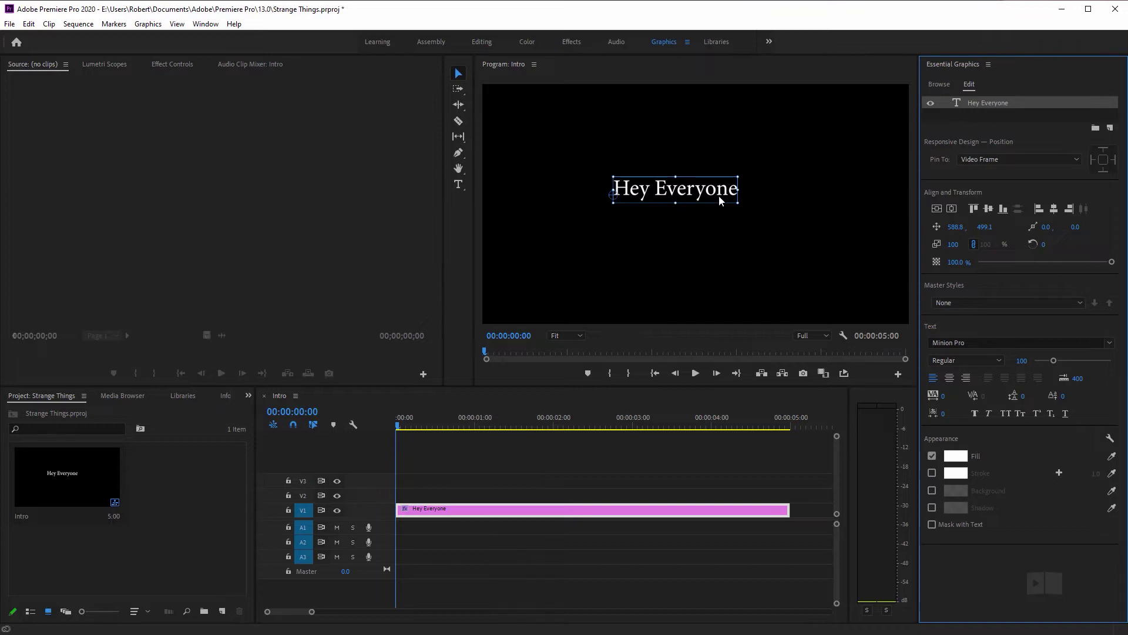
pyautogui.click(979, 340)
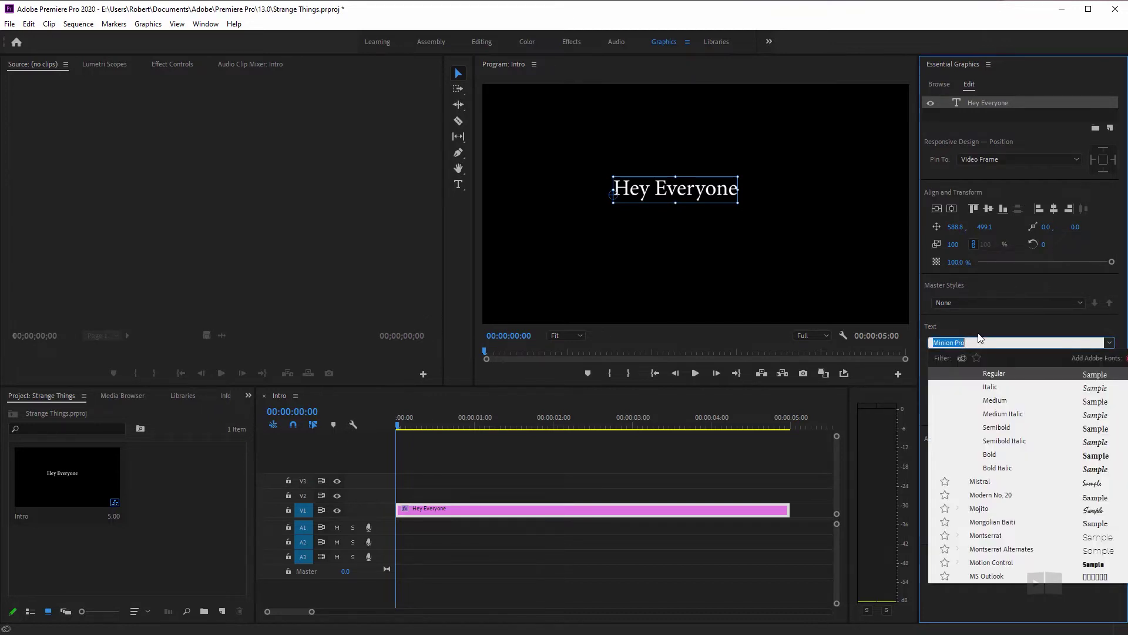
pyautogui.write('helve')
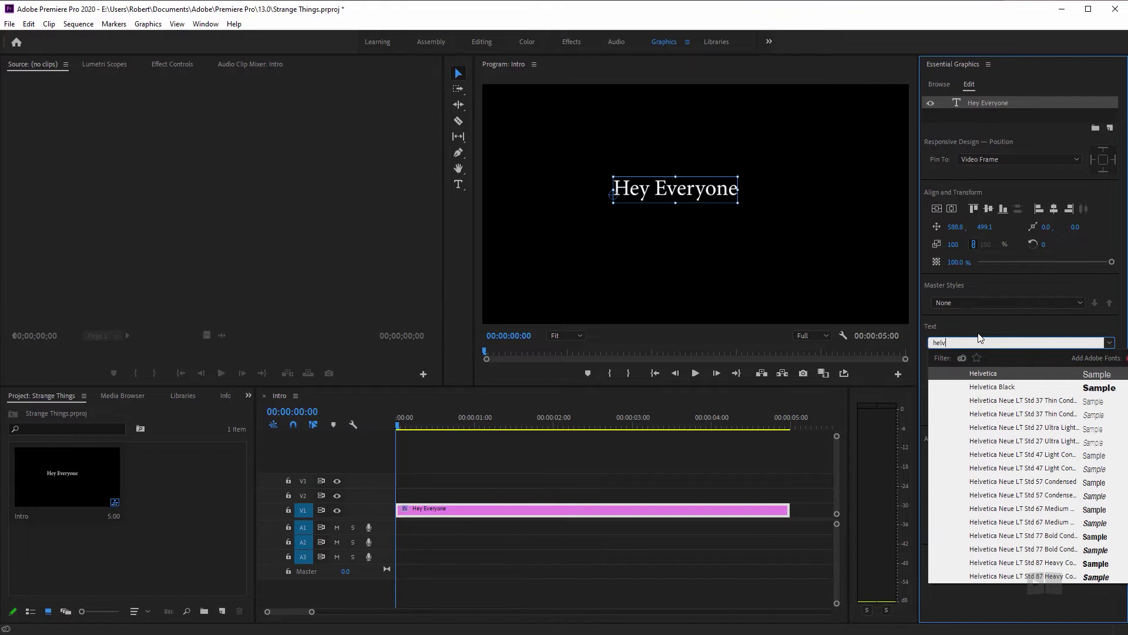
pyautogui.click(999, 387)
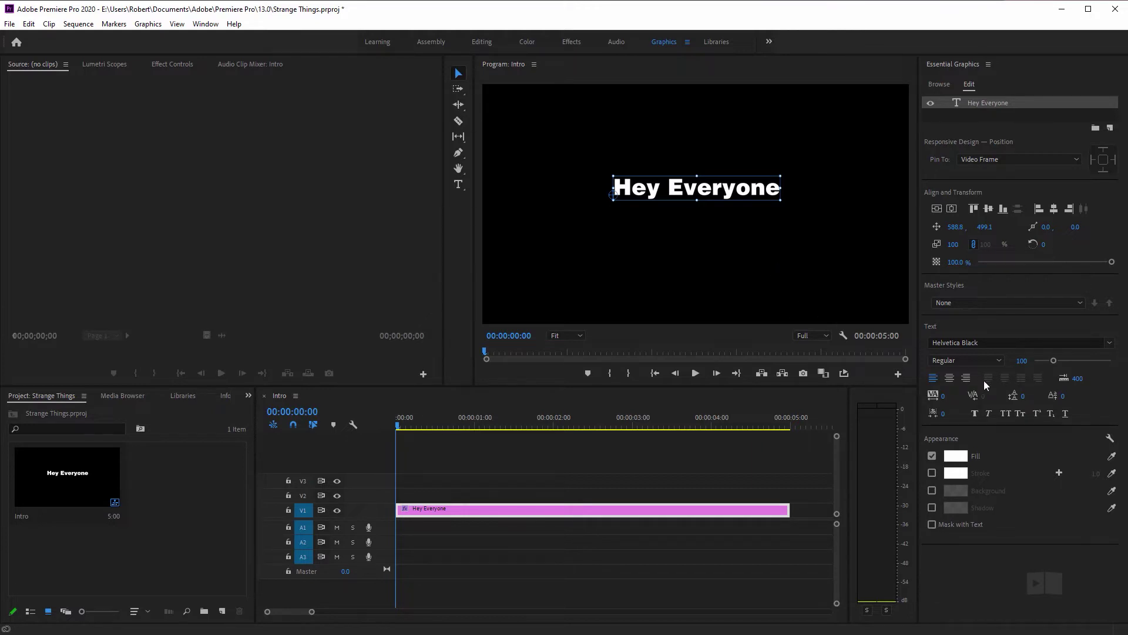
pyautogui.click(1005, 414)
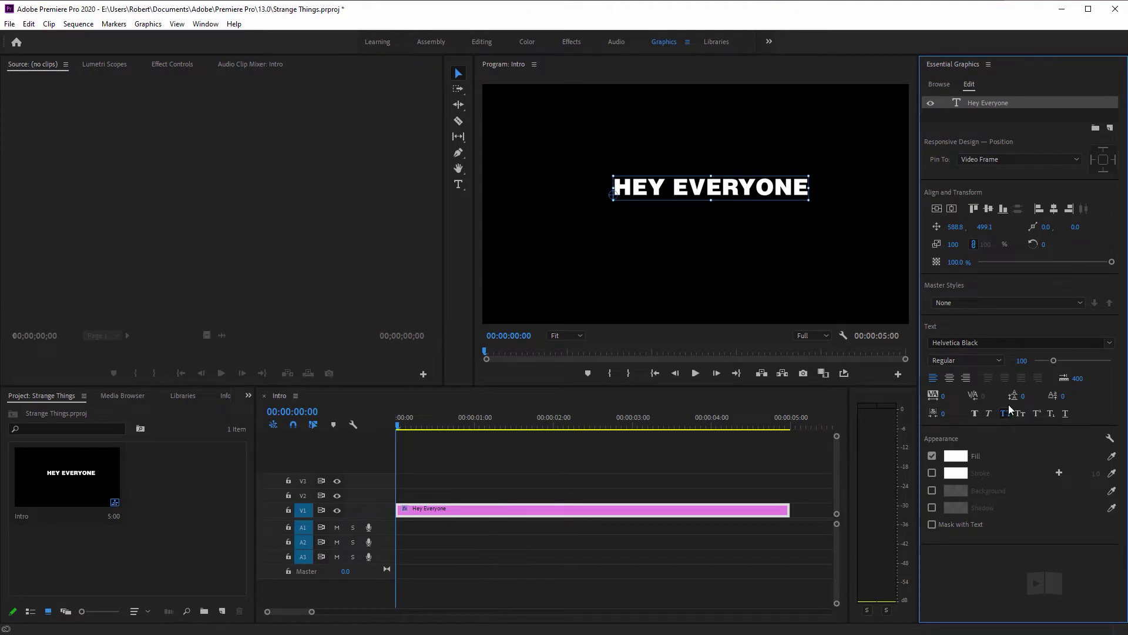
# Set the title to size 80, centre-align it, and centre it vertically and horizontally
pyautogui.moveTo(1053, 361); pyautogui.dragTo(1049, 360)
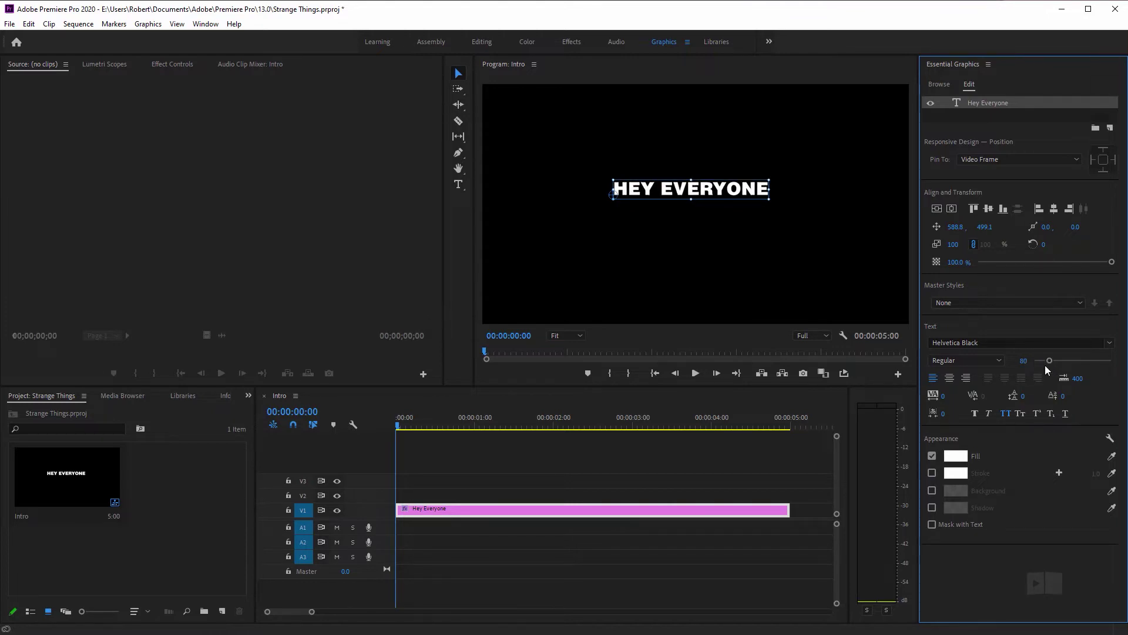
pyautogui.click(950, 377)
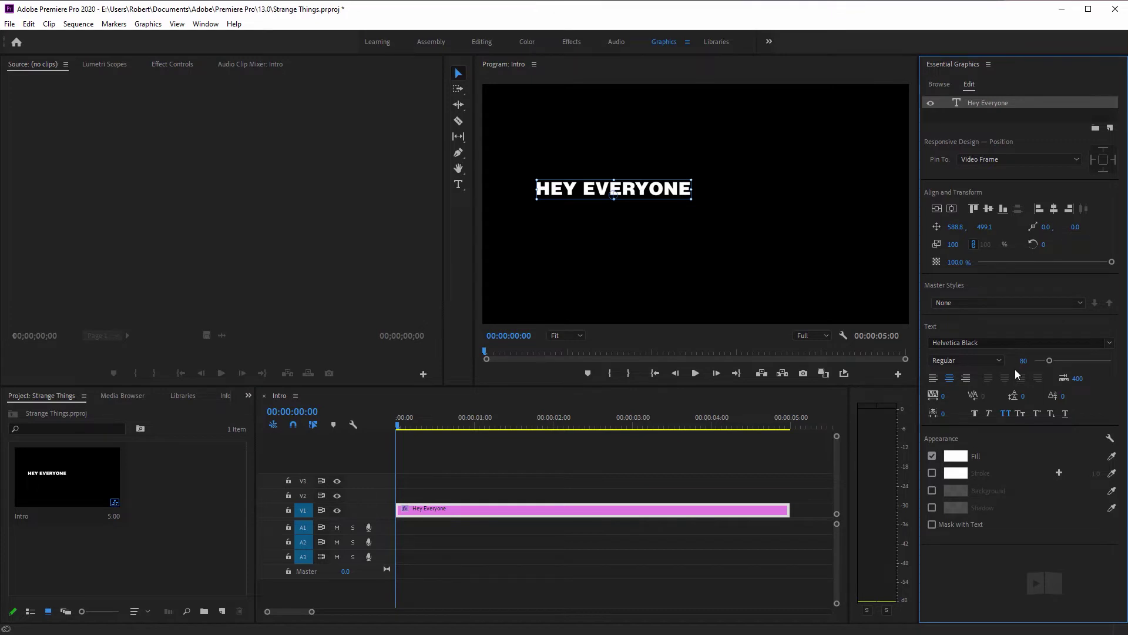
pyautogui.click(937, 208)
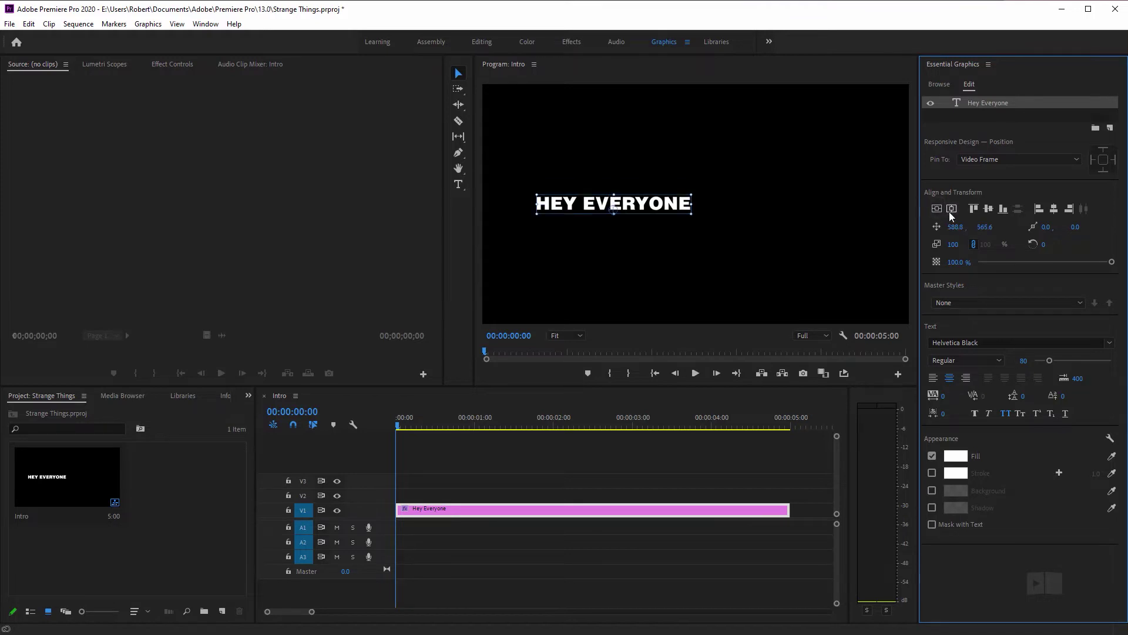
pyautogui.click(952, 209)
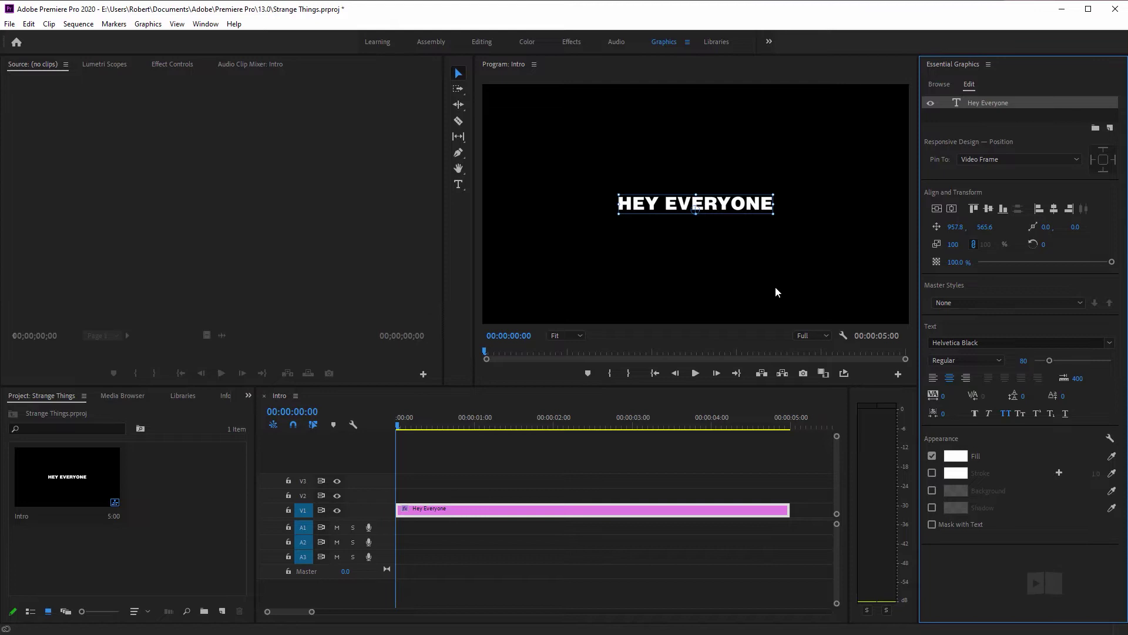
# Duplicate the Hey Everyone clip from V1 onto V2 directly above it
pyautogui.click(464, 513)
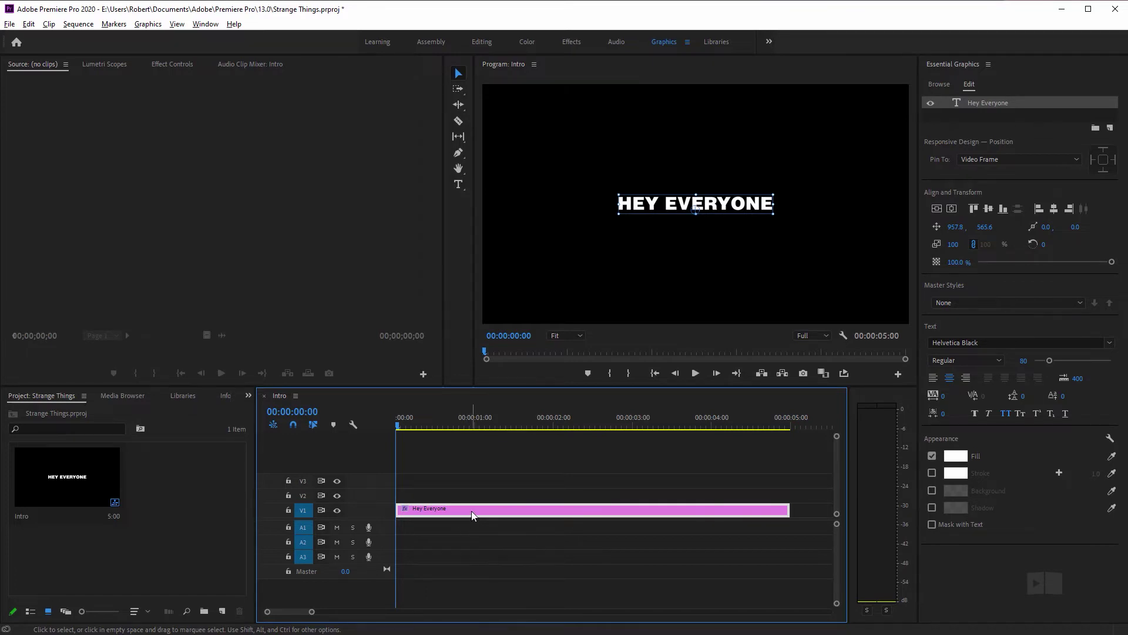
pyautogui.moveTo(471, 510); pyautogui.dragTo(467, 499)
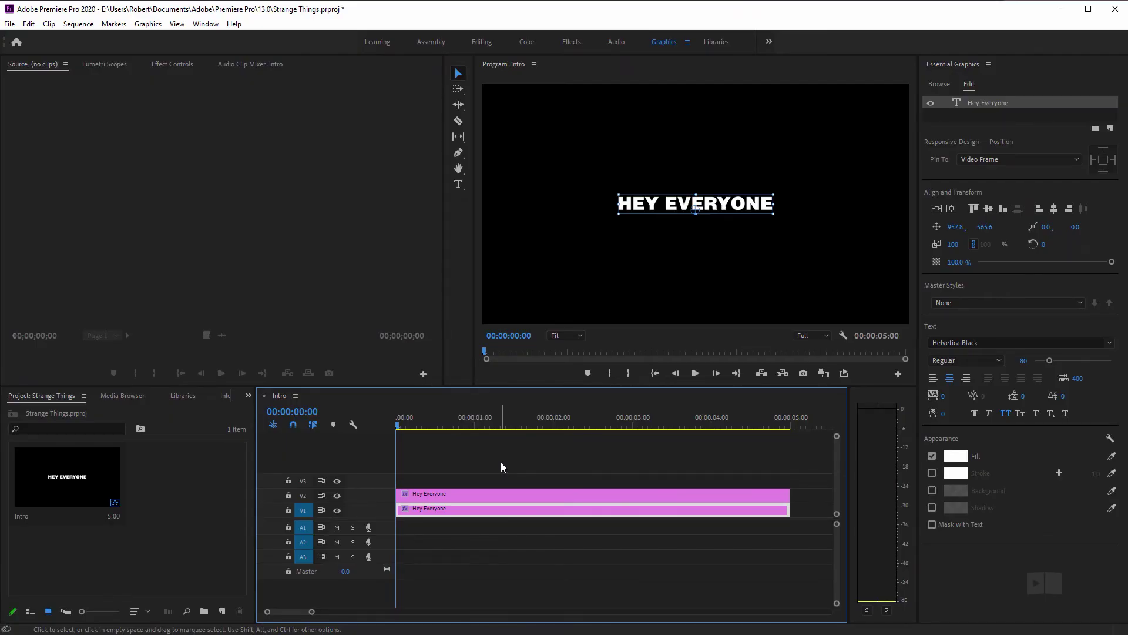
# Add Cross Dissolves to both ends of both title clips and shorten V2's opening dissolve
pyautogui.moveTo(470, 474); pyautogui.dragTo(529, 531)
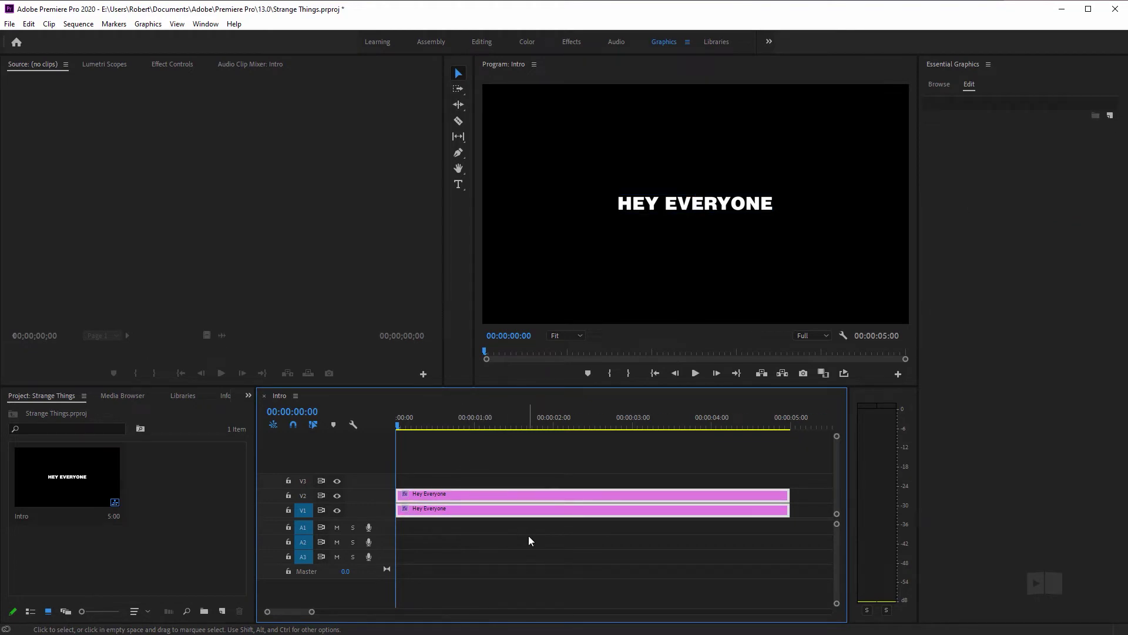
pyautogui.hotkey('shift', 'd')
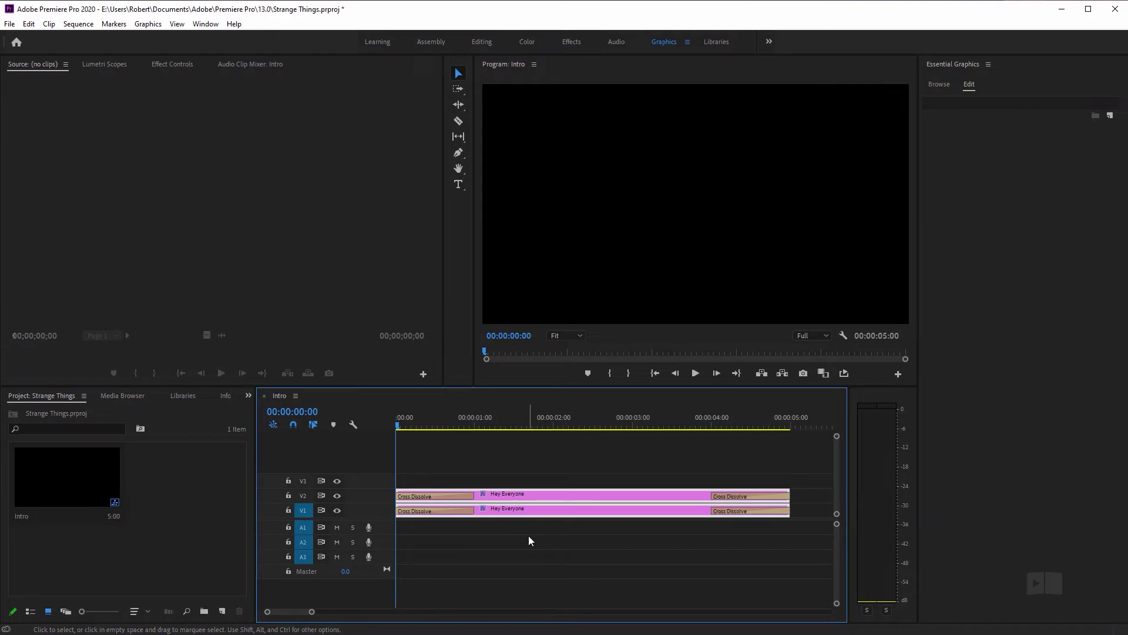
pyautogui.moveTo(404, 419); pyautogui.dragTo(480, 425)
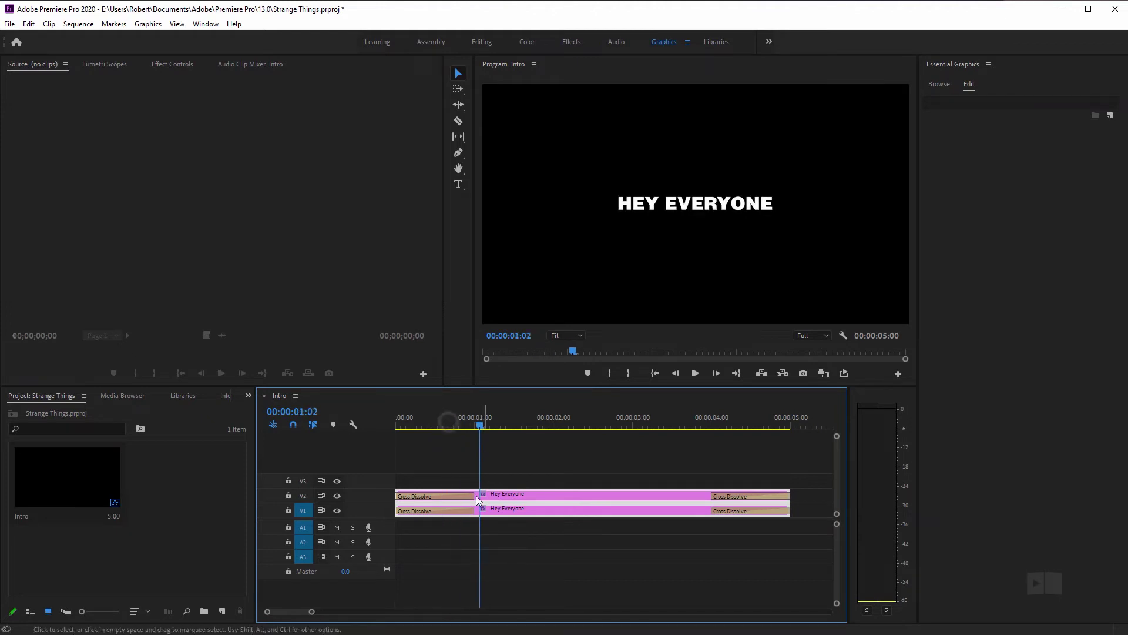
pyautogui.moveTo(474, 496); pyautogui.dragTo(405, 494)
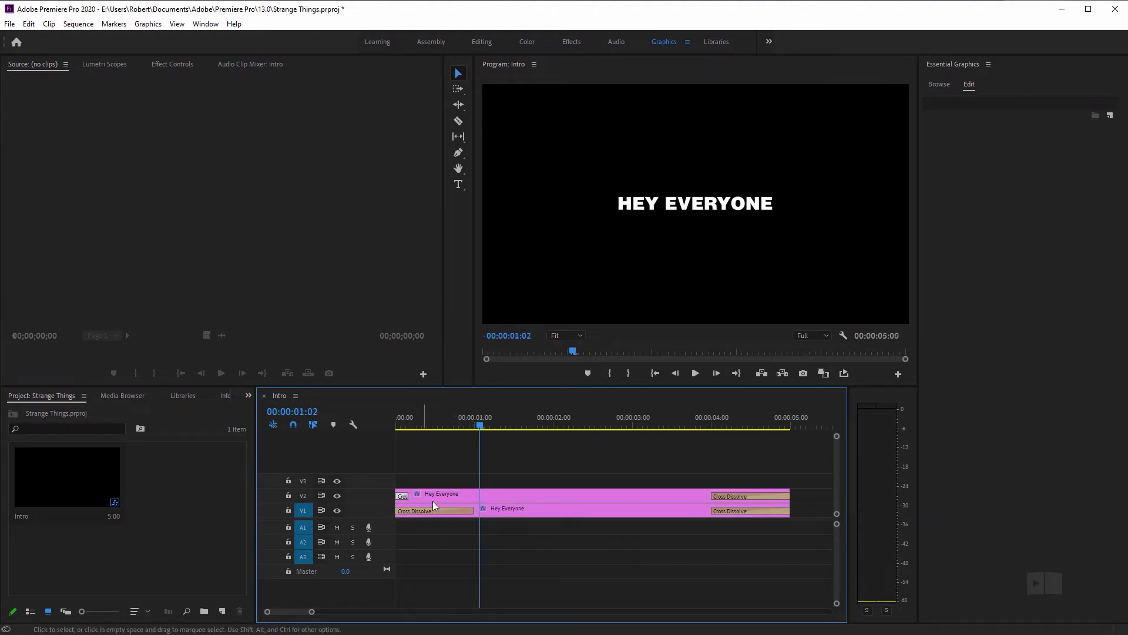
# Try shifting the V1 clip later, preview playback, then put it back
pyautogui.click(499, 510)
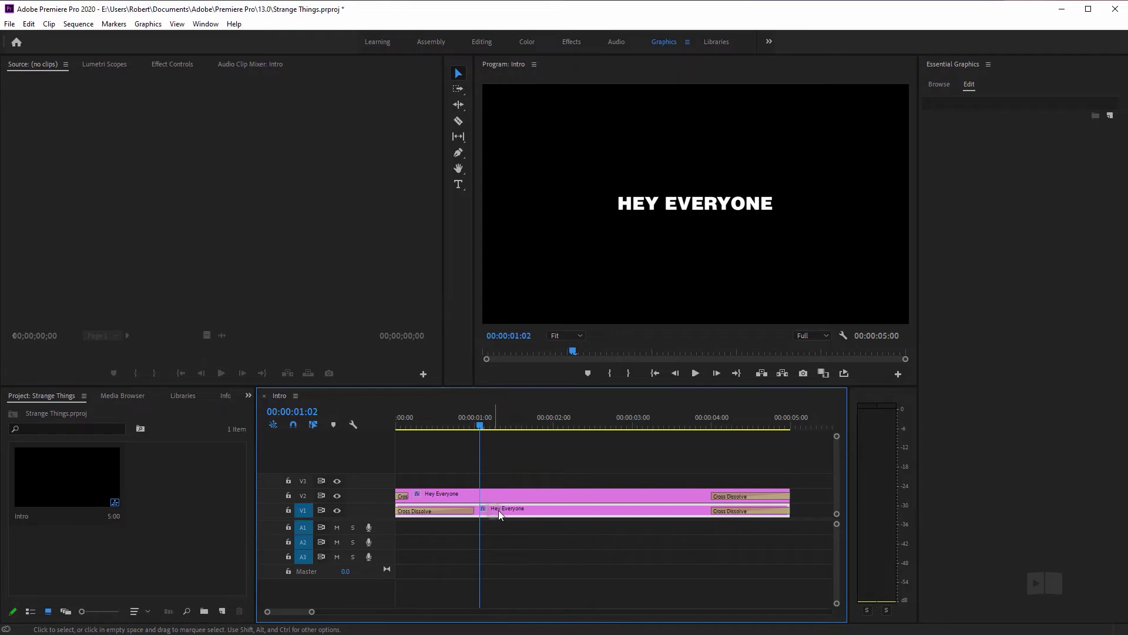
pyautogui.moveTo(498, 510); pyautogui.dragTo(534, 509)
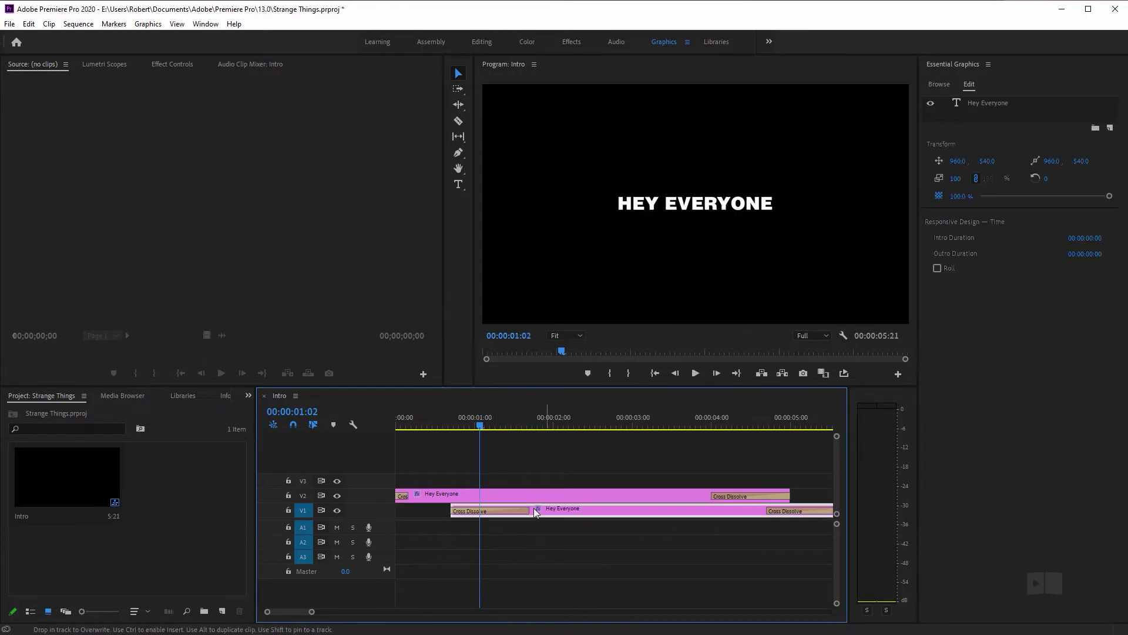
pyautogui.press('Home')
pyautogui.press('space')
pyautogui.press('Home')
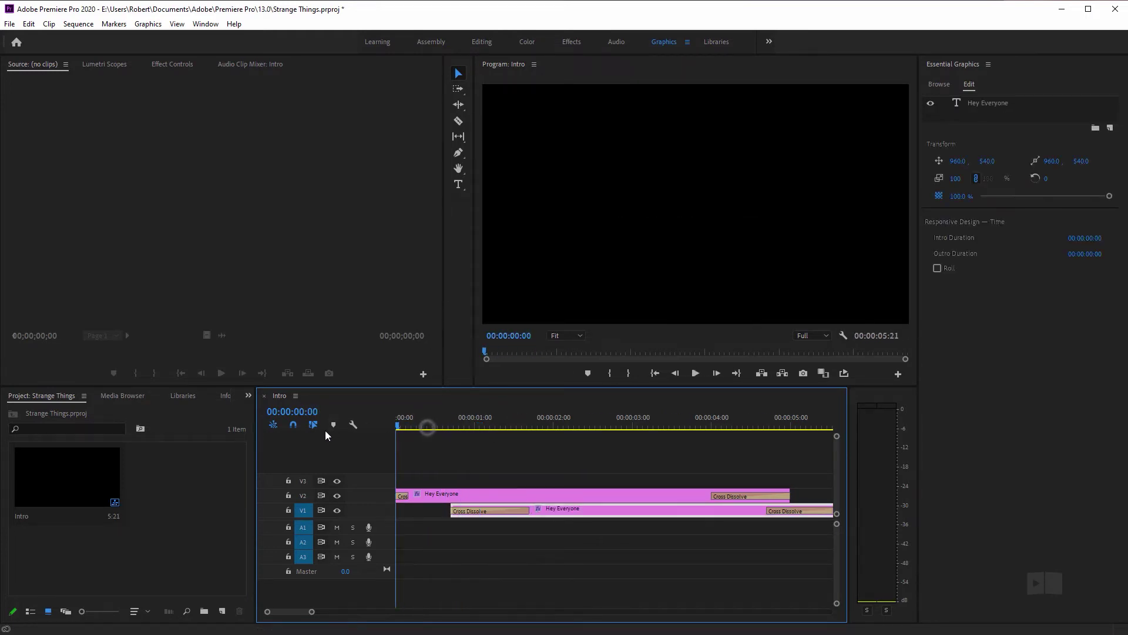
pyautogui.press('space')
pyautogui.press('Home')
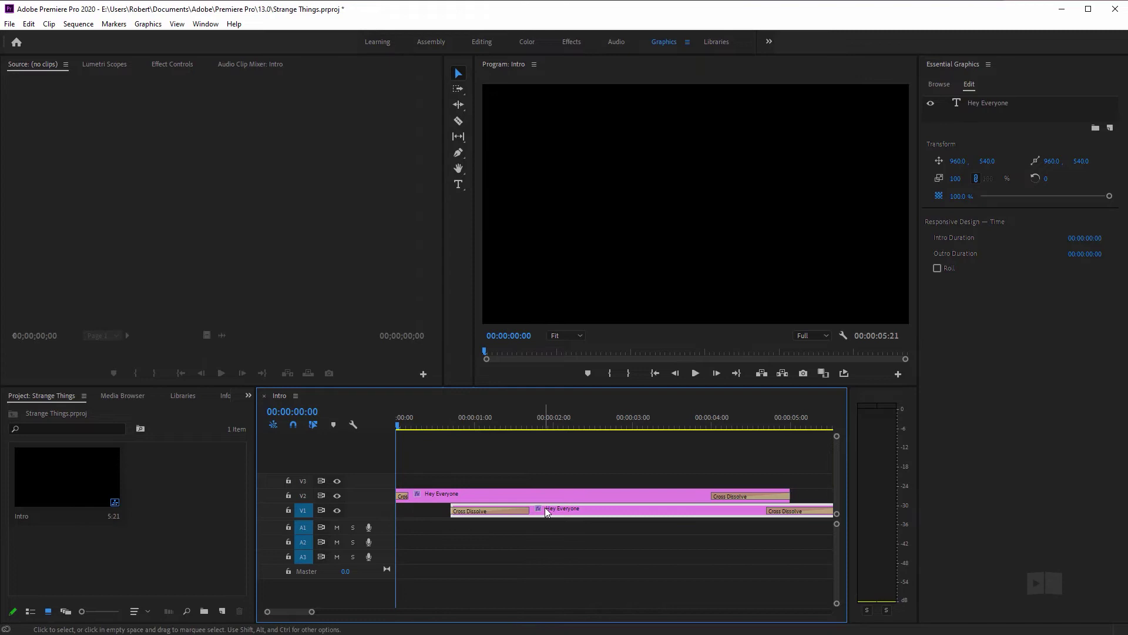
pyautogui.moveTo(544, 507); pyautogui.dragTo(488, 508)
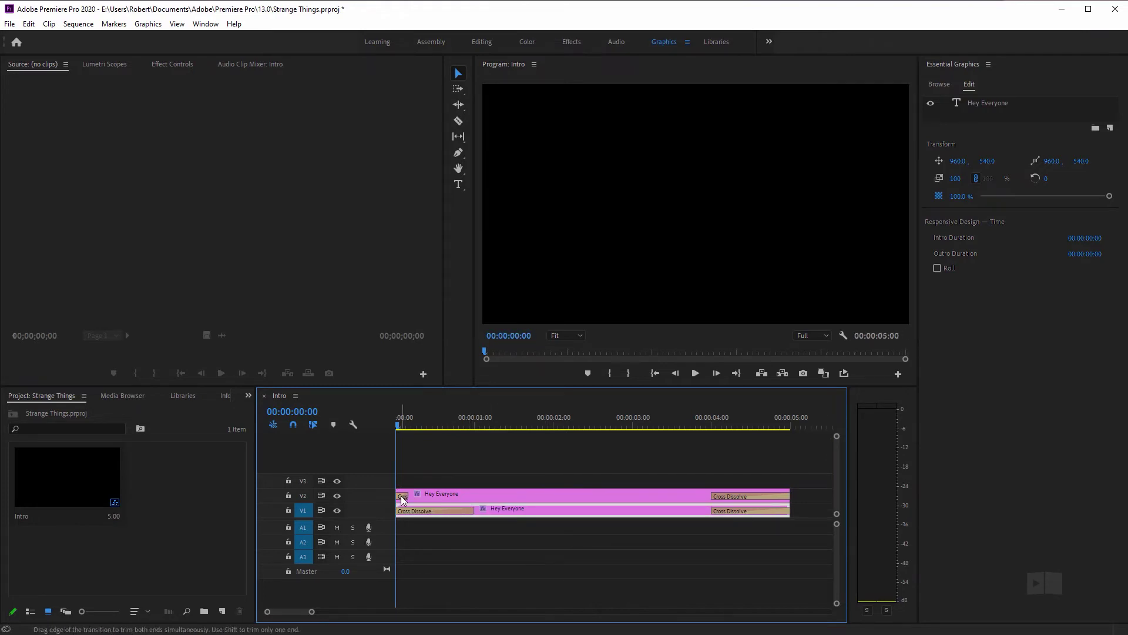
# Set the duration of all the Cross Dissolves to 5 frames
pyautogui.click(402, 496)
pyautogui.doubleClick(401, 496)
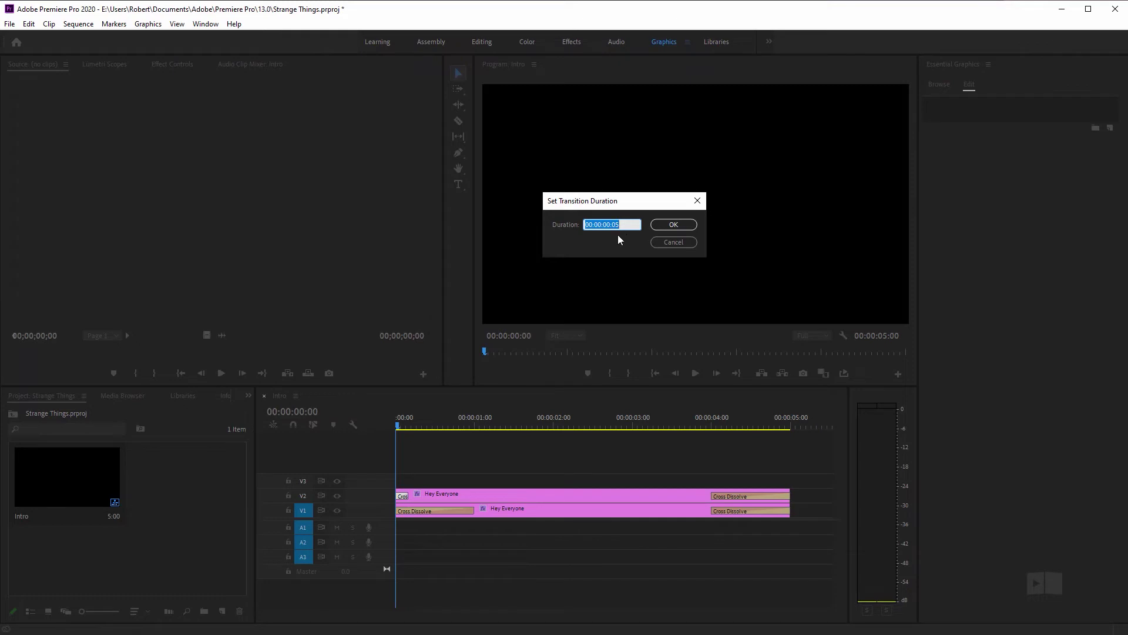
pyautogui.click(669, 227)
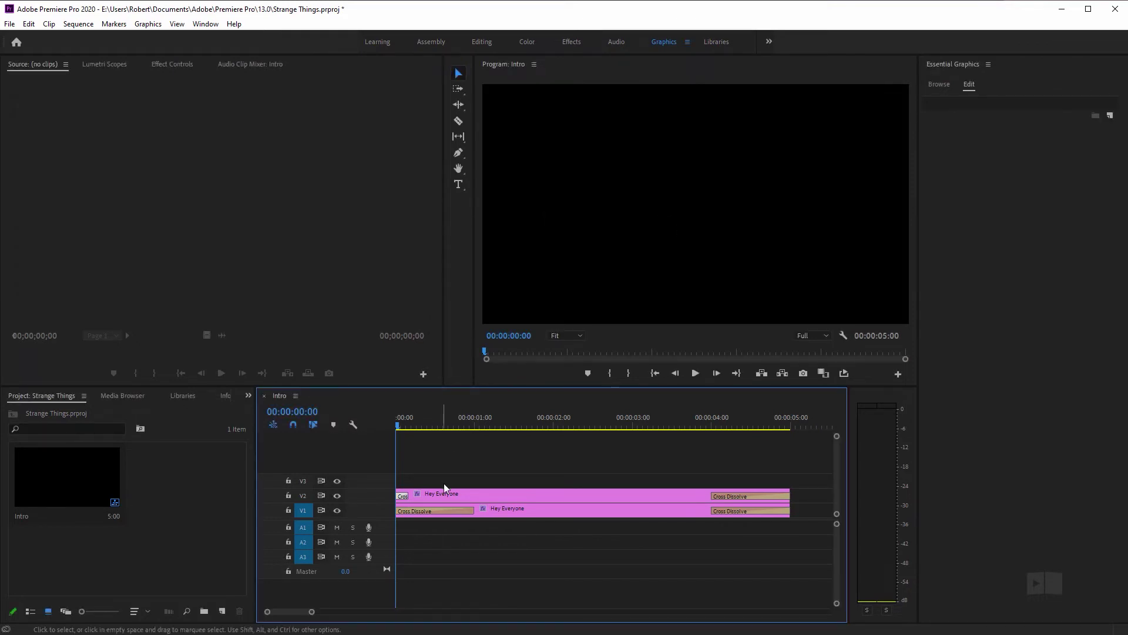
pyautogui.click(438, 510)
pyautogui.keyDown('shift'); pyautogui.click(765, 511); pyautogui.keyUp('shift')
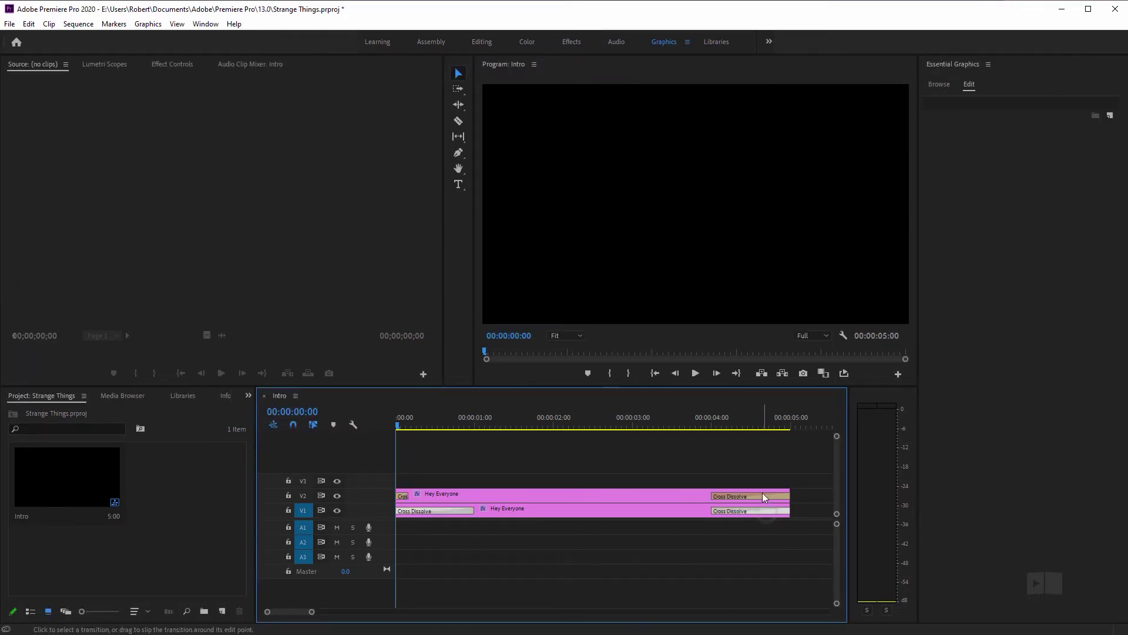
pyautogui.keyDown('shift'); pyautogui.click(760, 496); pyautogui.keyUp('shift')
pyautogui.rightClick(761, 496)
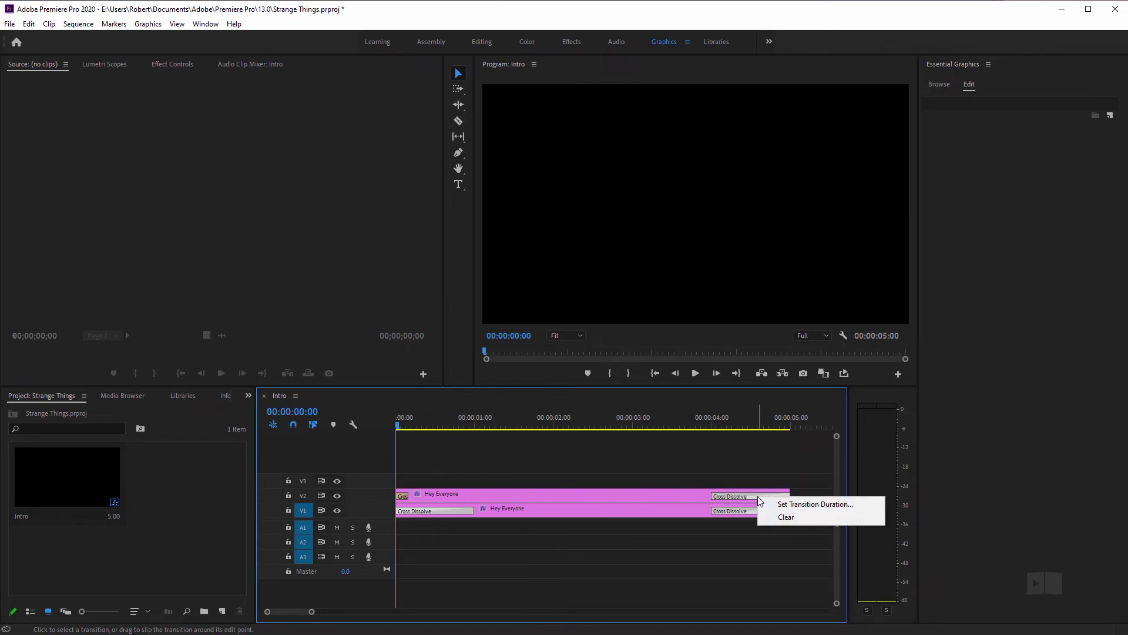
pyautogui.click(770, 505)
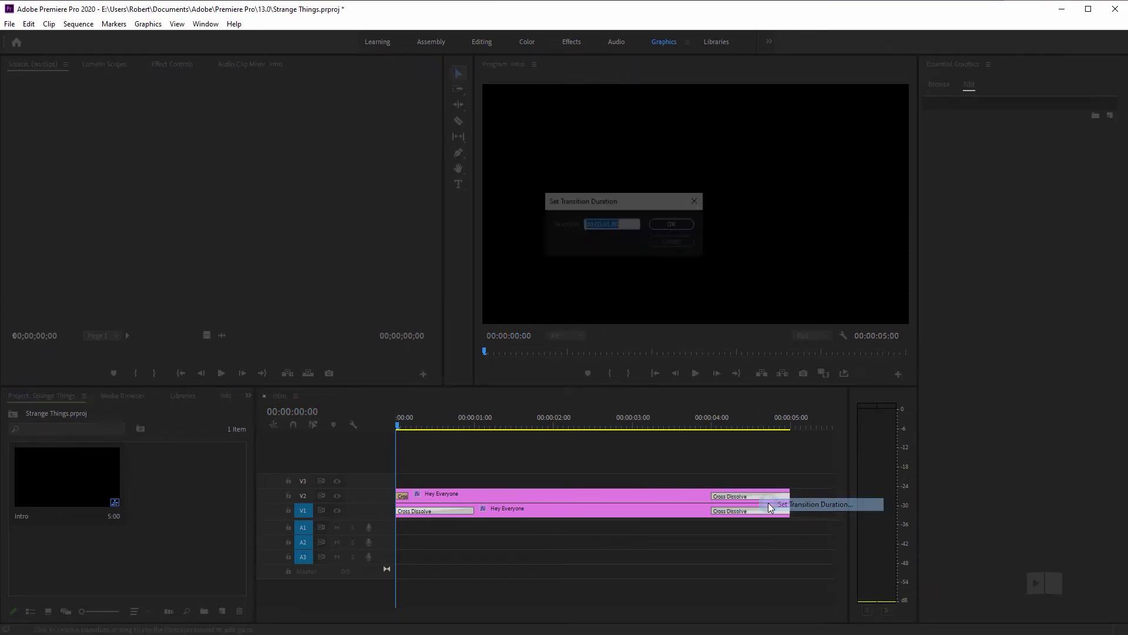
pyautogui.write('5')
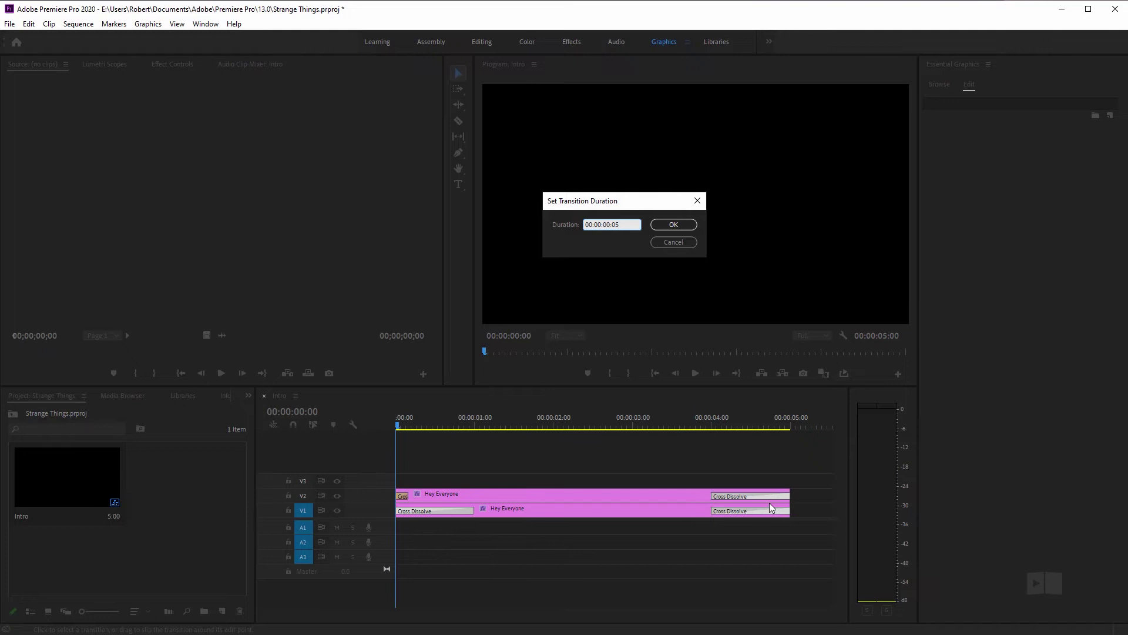
pyautogui.press('Return')
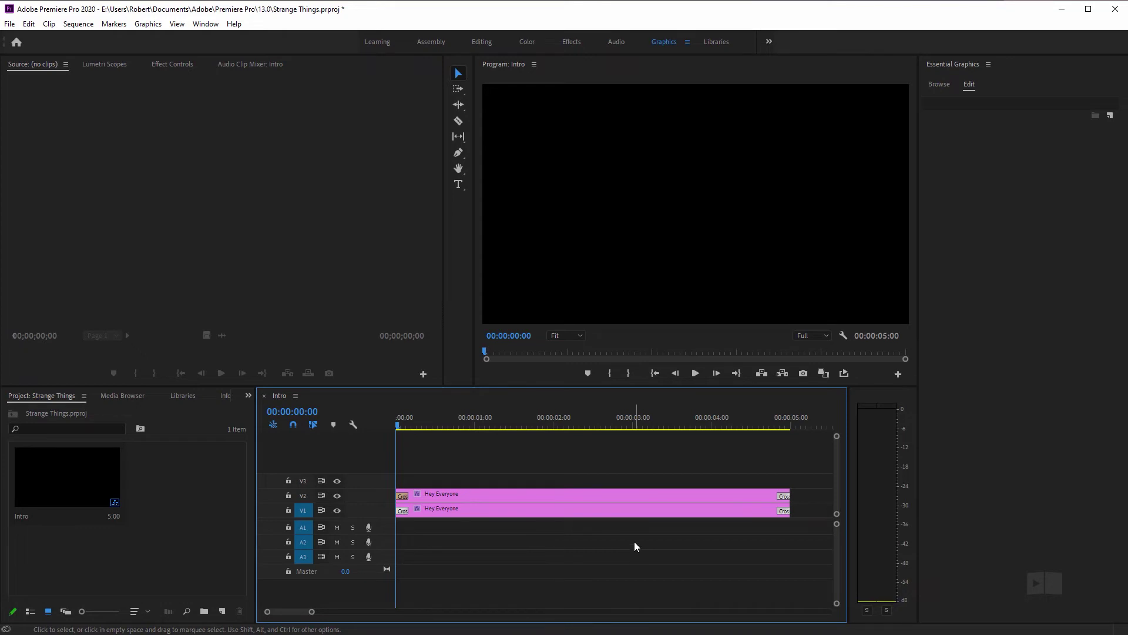
# Move the V2 Hey Everyone clip about one second later in the sequence
pyautogui.press('space')
pyautogui.moveTo(464, 418); pyautogui.dragTo(431, 419)
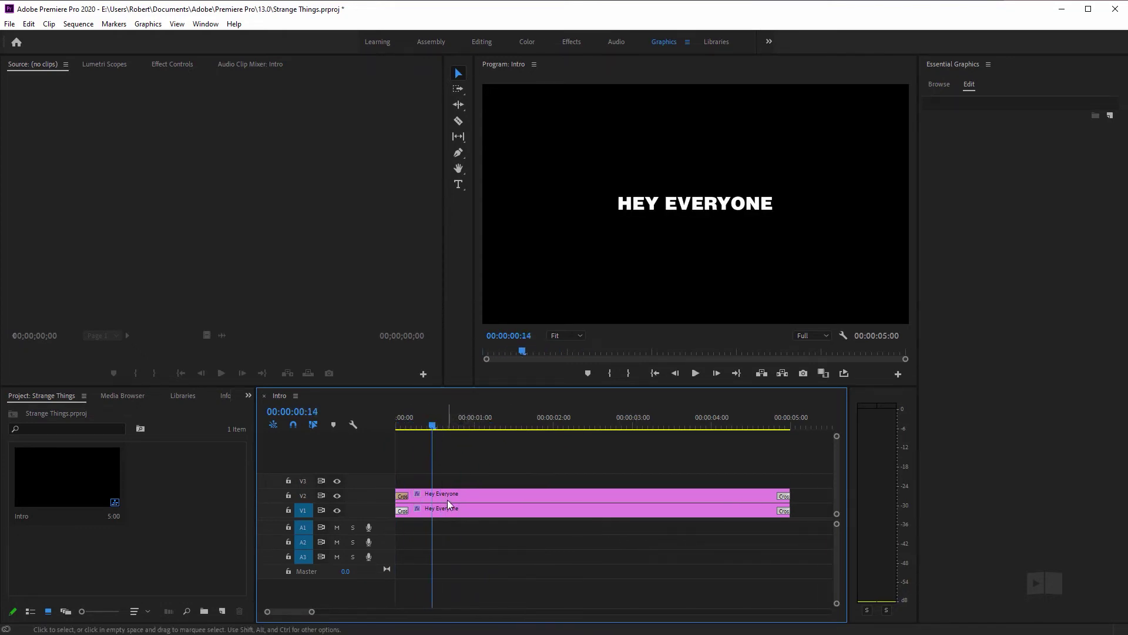
pyautogui.moveTo(453, 493); pyautogui.dragTo(534, 496)
pyautogui.moveTo(446, 419); pyautogui.dragTo(435, 420)
# Fill the V1 title's text with pure red FF0000
pyautogui.click(456, 513)
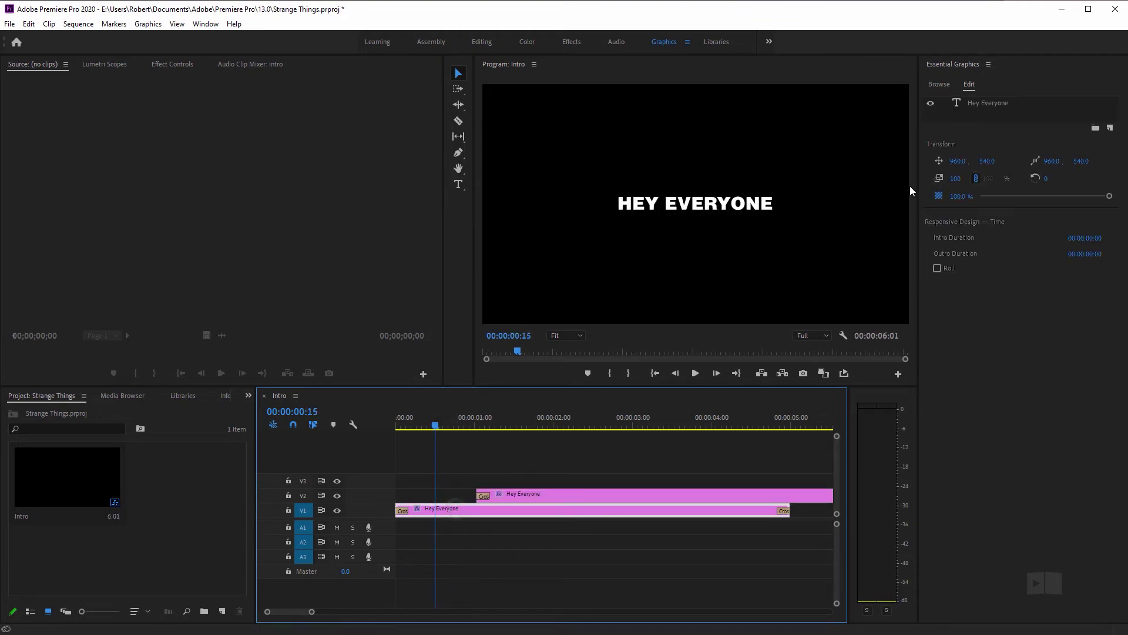
pyautogui.click(983, 101)
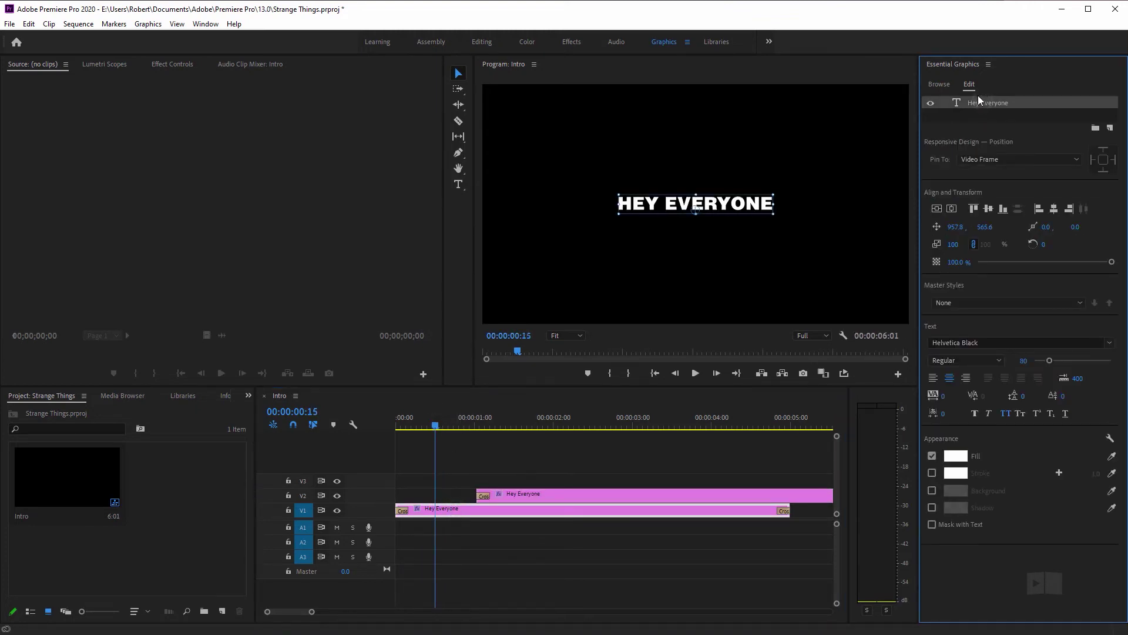
pyautogui.click(956, 456)
pyautogui.moveTo(729, 325); pyautogui.dragTo(758, 419)
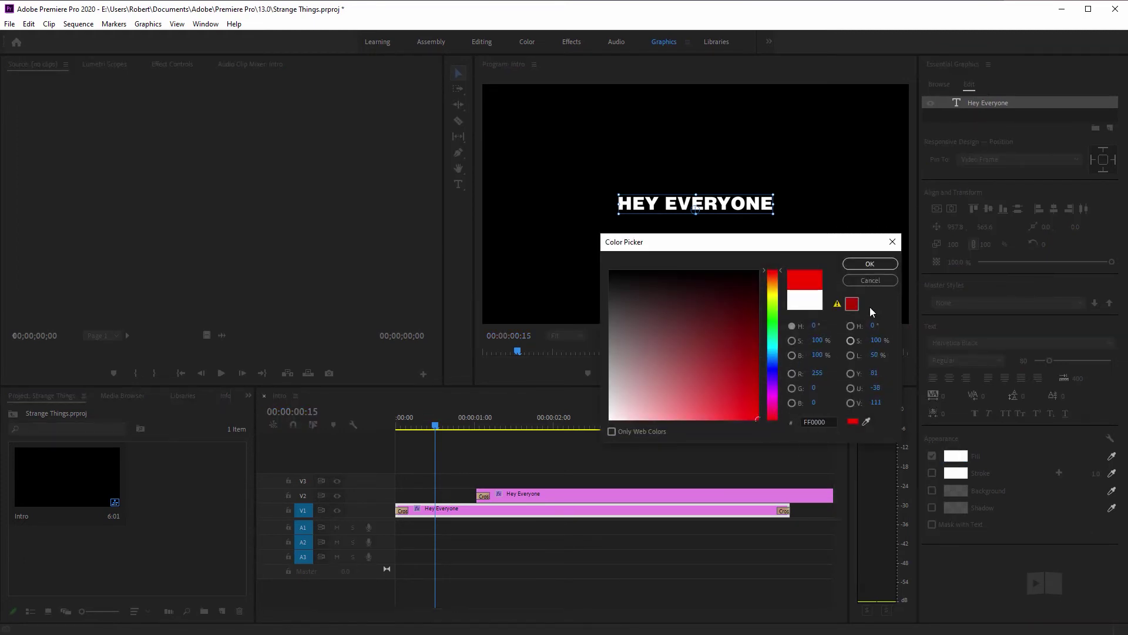
pyautogui.click(870, 264)
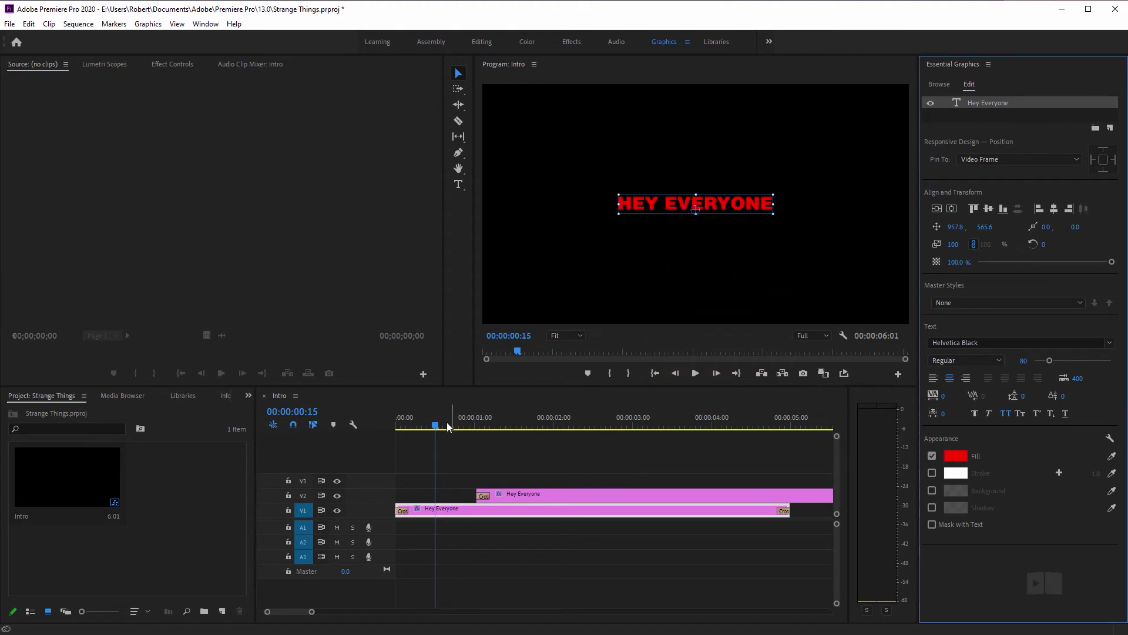
pyautogui.moveTo(435, 424); pyautogui.dragTo(411, 424)
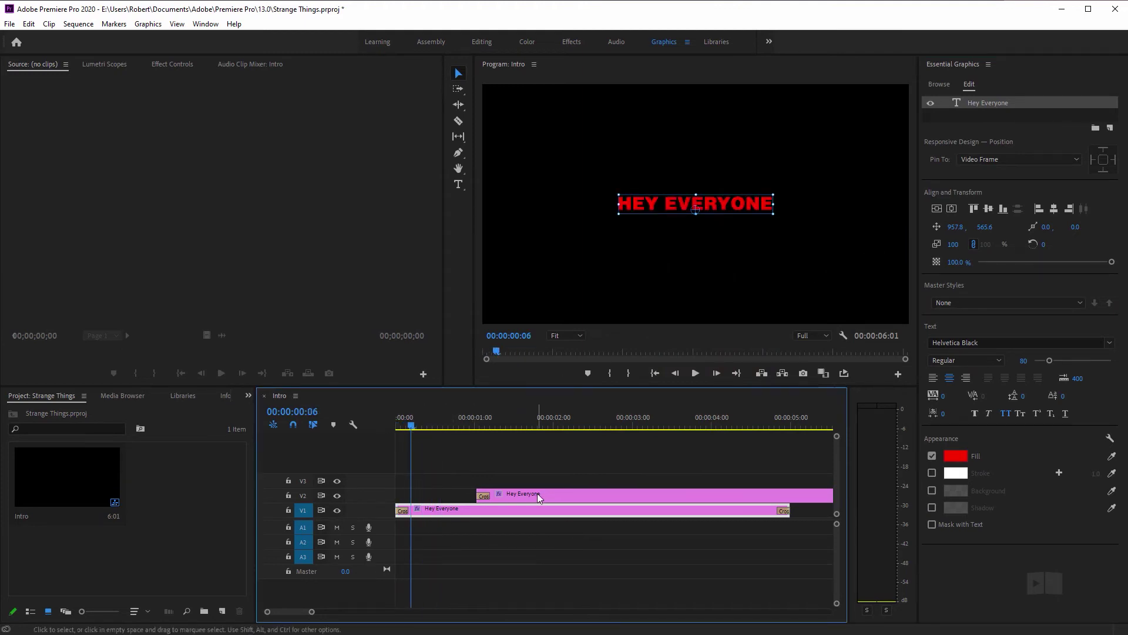
# Undo the V2 move, then offset the V2 clip one frame after V1
pyautogui.moveTo(537, 492); pyautogui.dragTo(474, 481)
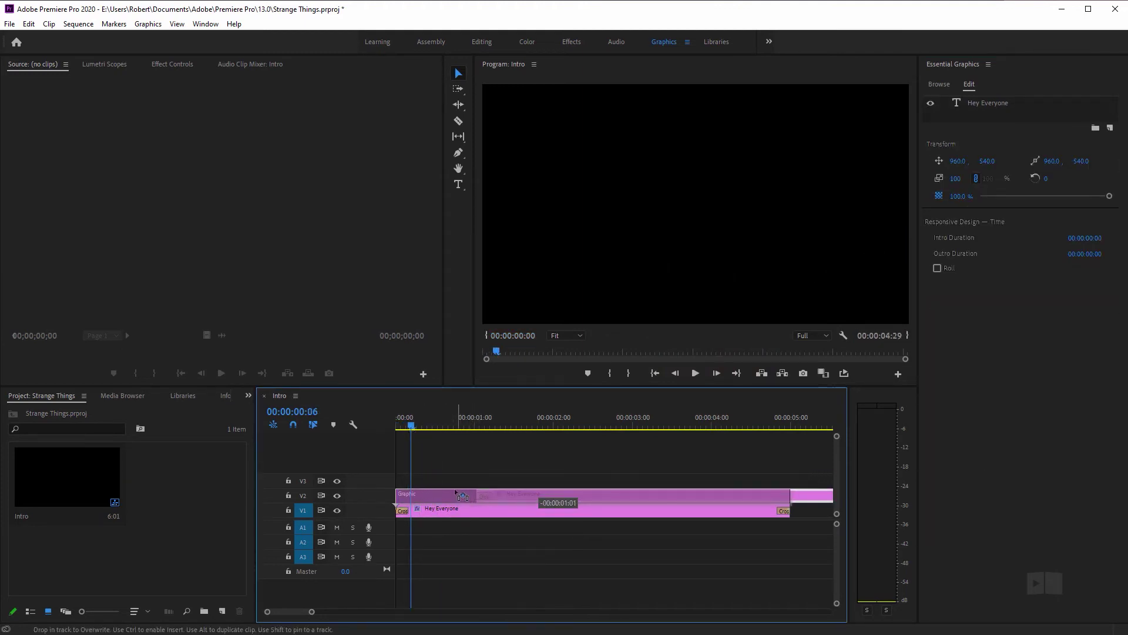
pyautogui.hotkey('ctrl', 'z')
pyautogui.moveTo(413, 420); pyautogui.dragTo(393, 435)
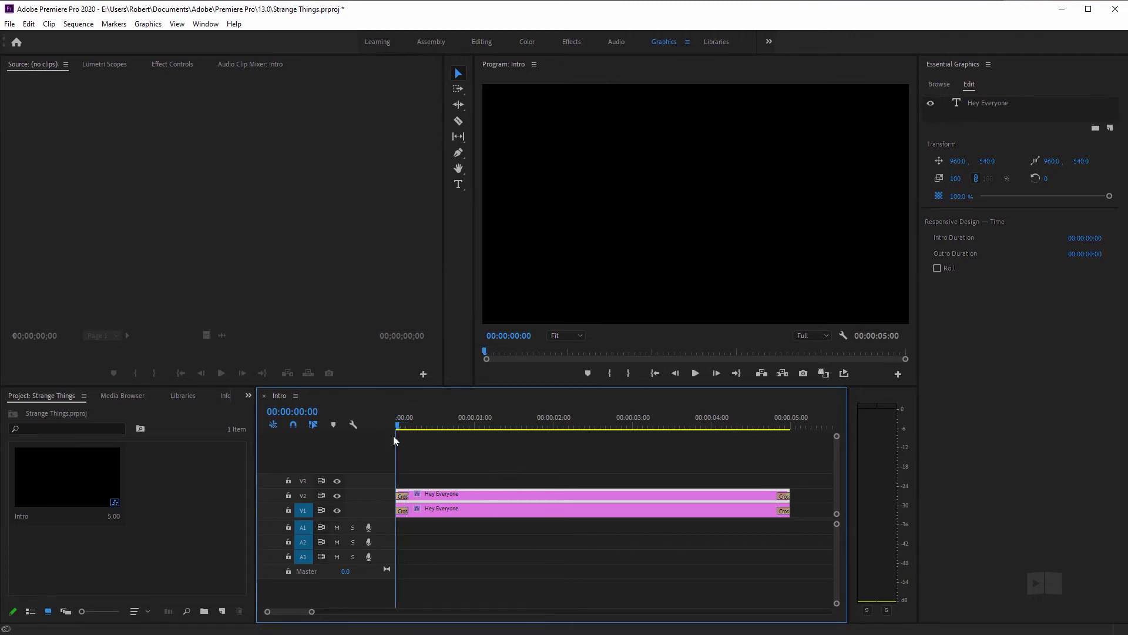
pyautogui.press('=')
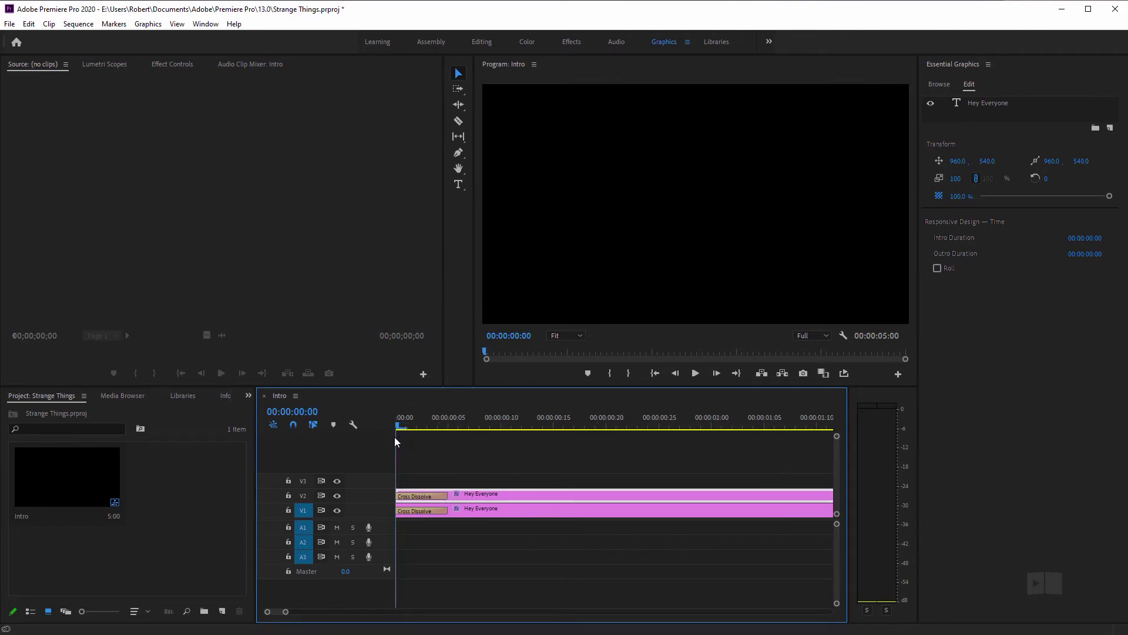
pyautogui.press('=')
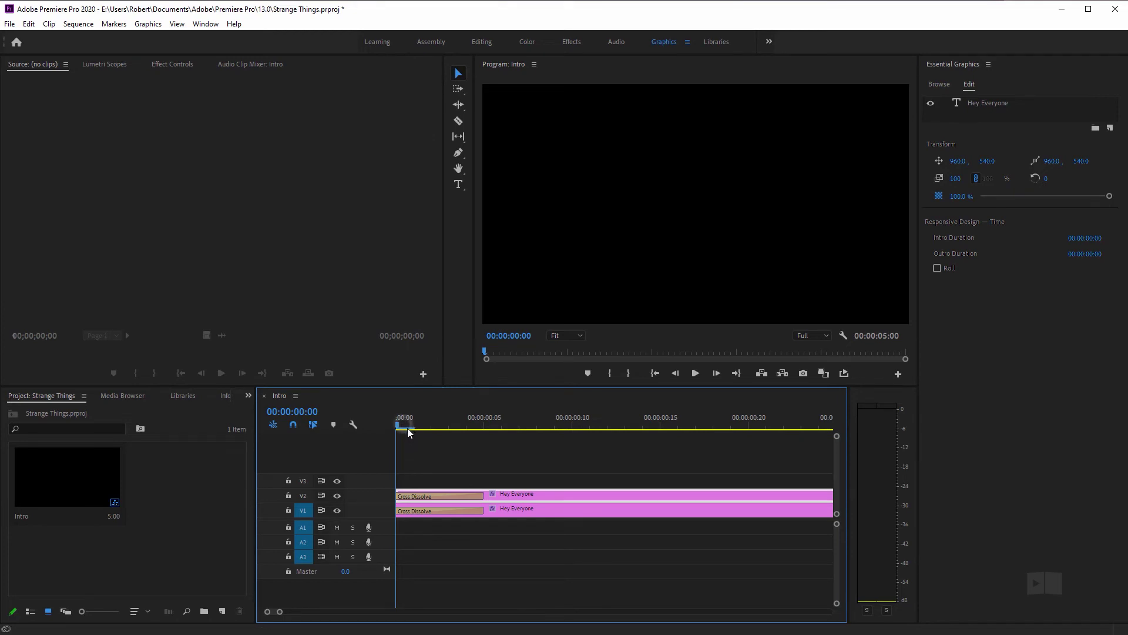
pyautogui.moveTo(506, 493); pyautogui.dragTo(537, 489)
pyautogui.moveTo(408, 429); pyautogui.dragTo(450, 433)
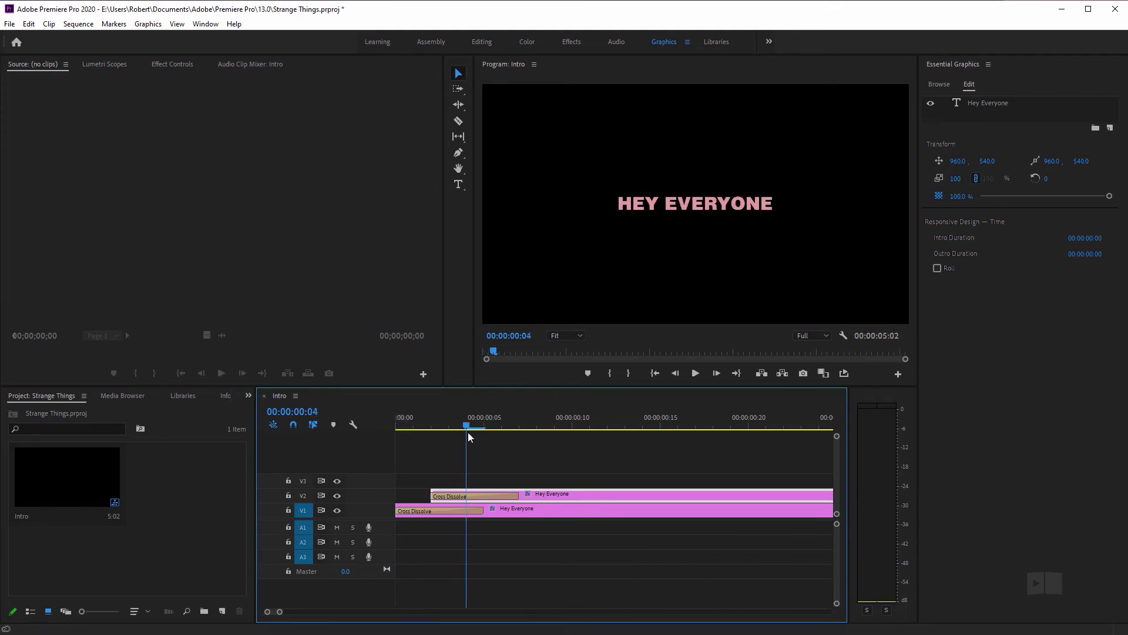
pyautogui.moveTo(468, 432); pyautogui.dragTo(366, 423)
pyautogui.moveTo(581, 494); pyautogui.dragTo(598, 498)
pyautogui.press('space')
# Trim the V2 clip's end a little earlier than V1's, near 00:00:05:00
pyautogui.press('\\')
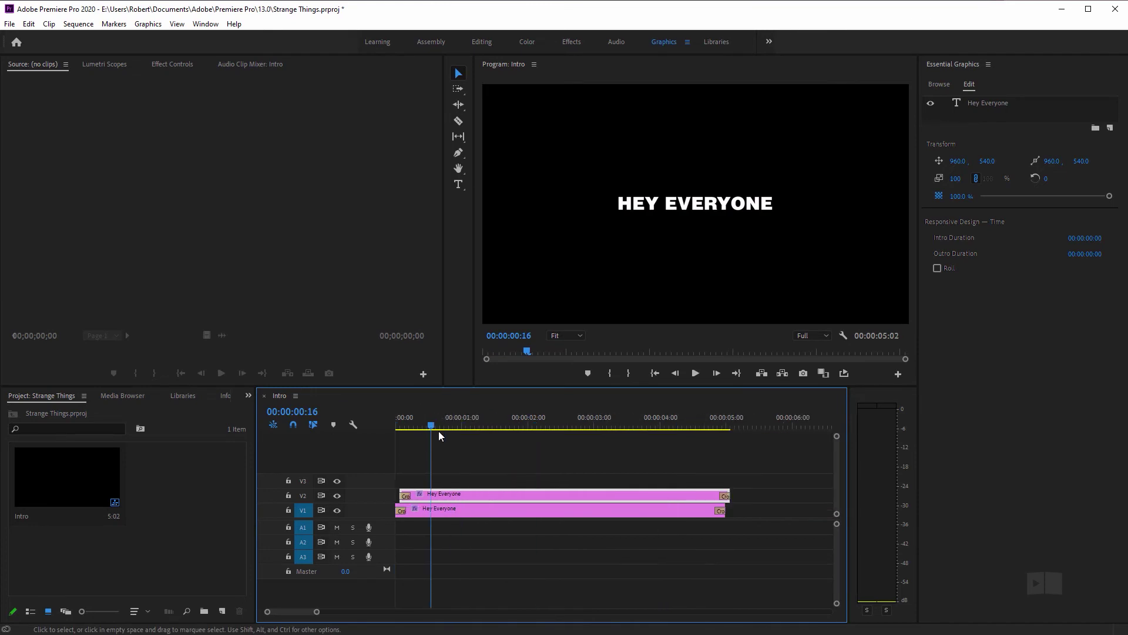
pyautogui.click(726, 417)
pyautogui.press('=')
pyautogui.press('=')
pyautogui.press('=')
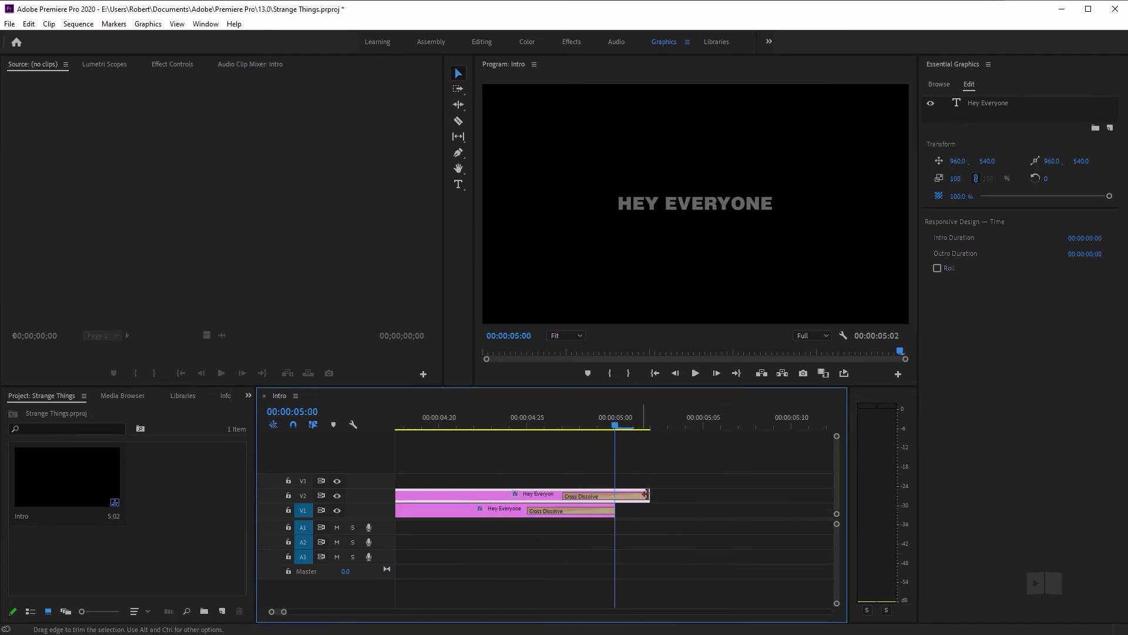
pyautogui.moveTo(649, 489); pyautogui.dragTo(580, 491)
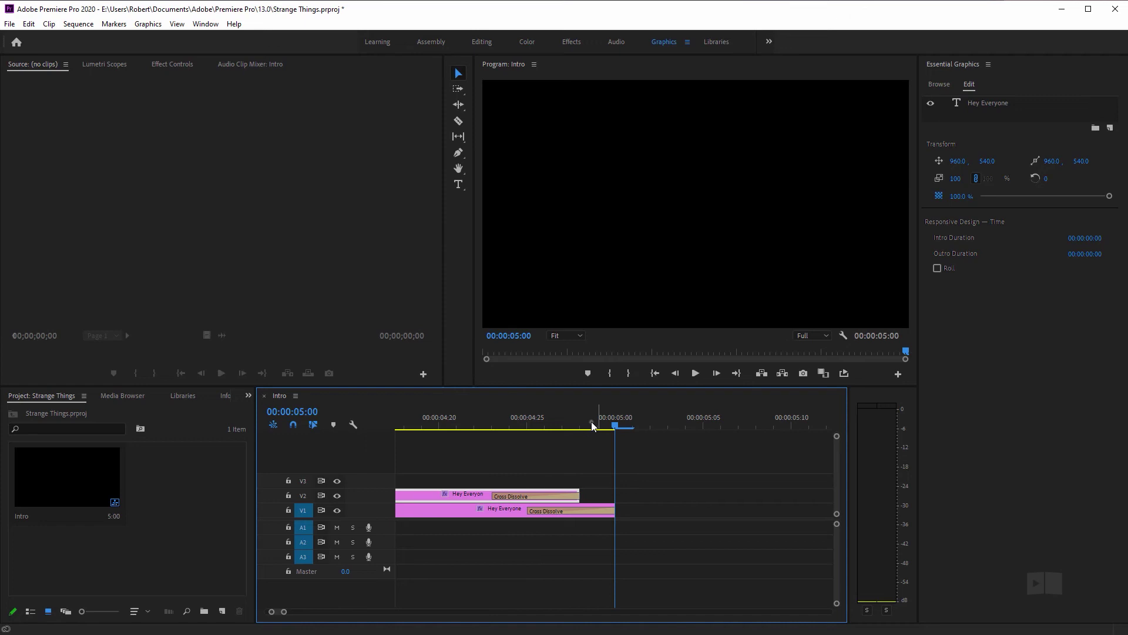
pyautogui.click(579, 426)
pyautogui.moveTo(557, 430); pyautogui.dragTo(456, 425)
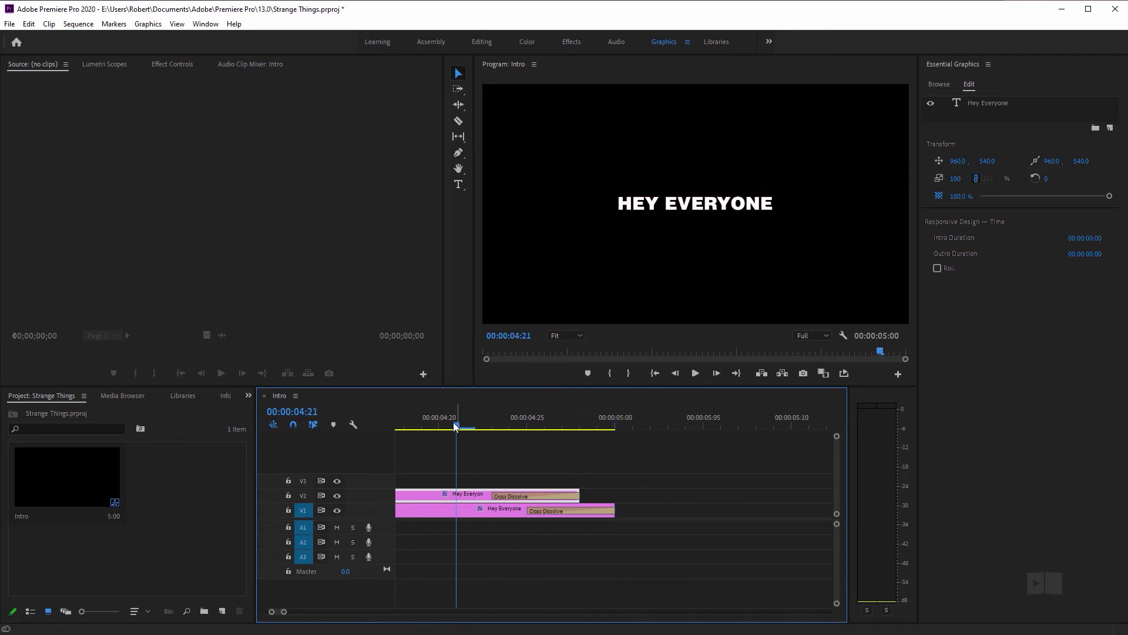
pyautogui.press('\\')
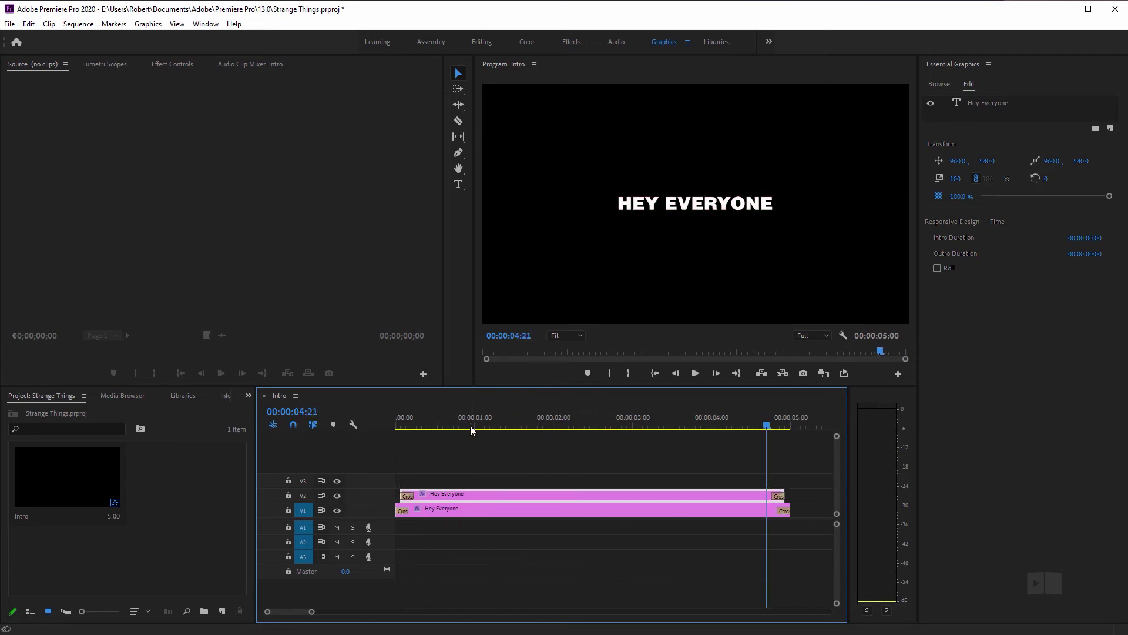
# Trim the right edges of both Hey Everyone clips back to about two seconds
pyautogui.press('Home')
pyautogui.press('space')
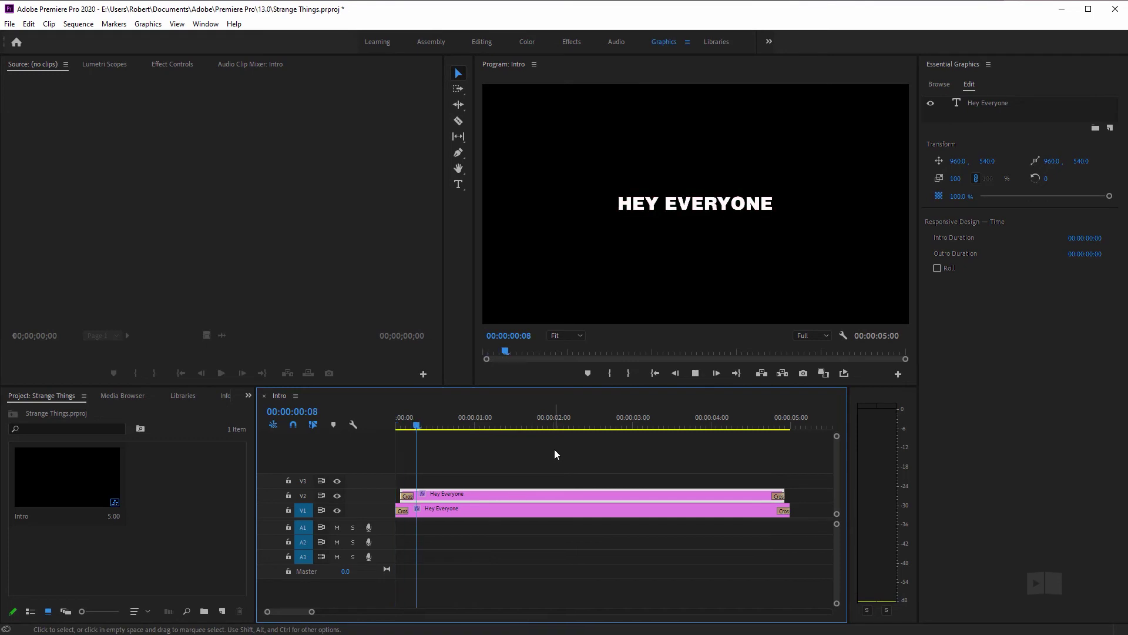
pyautogui.press('space')
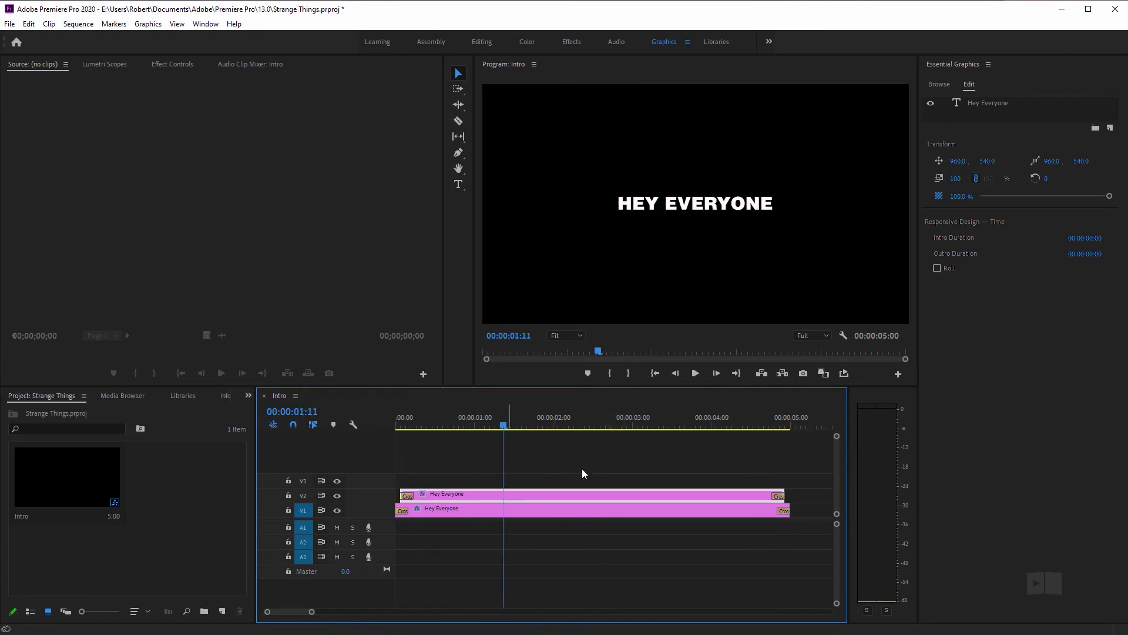
pyautogui.click(788, 520)
pyautogui.moveTo(788, 508); pyautogui.dragTo(550, 503)
pyautogui.press('space')
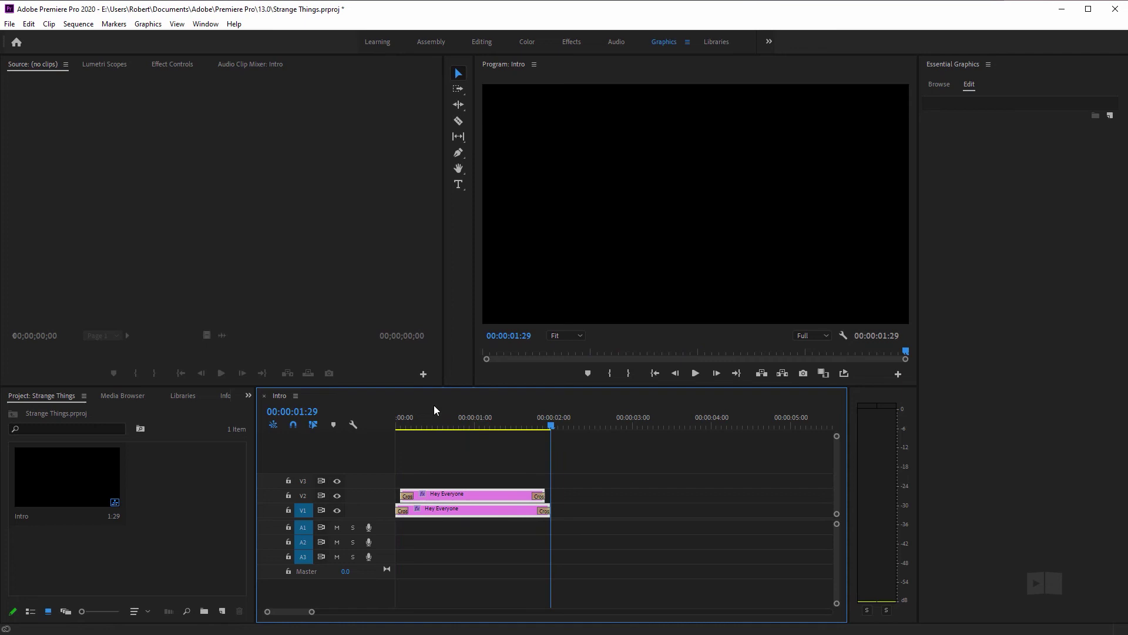
pyautogui.press('space')
pyautogui.press('Home')
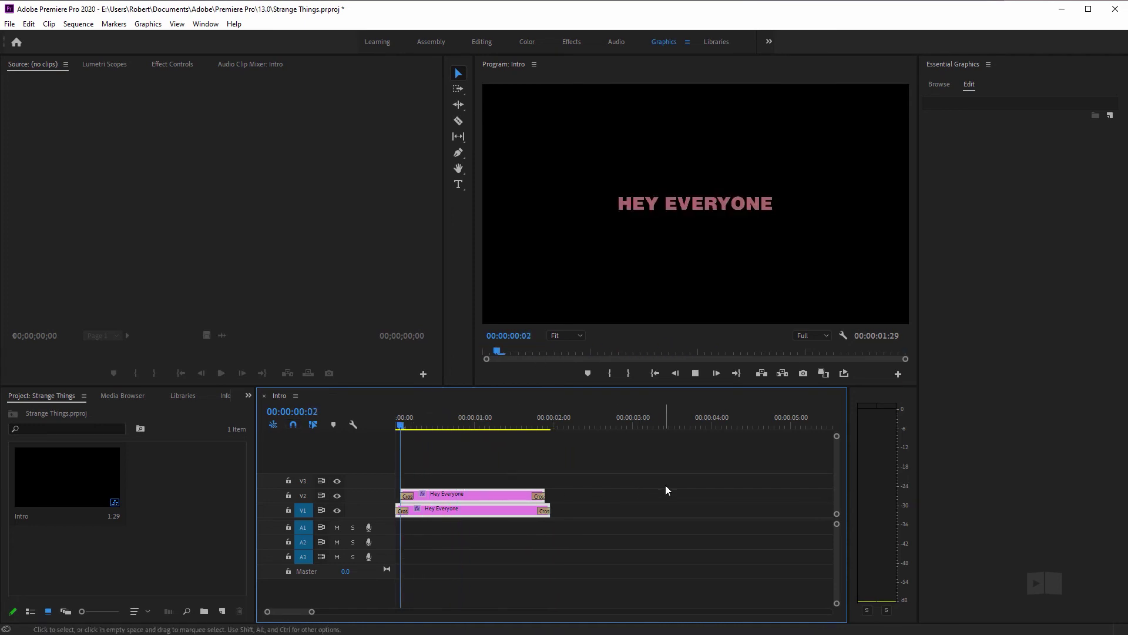
# Select the title clip pair together and play back the three stacked titles
pyautogui.press('space')
pyautogui.press('Home')
pyautogui.moveTo(511, 460); pyautogui.dragTo(643, 509)
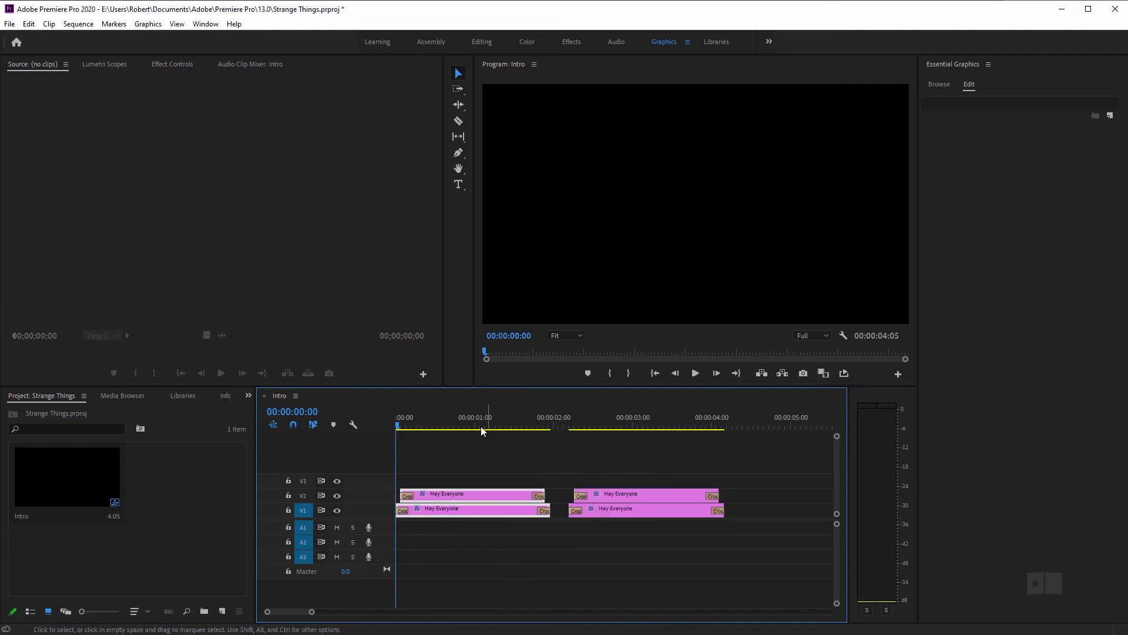
pyautogui.moveTo(481, 429); pyautogui.dragTo(659, 443)
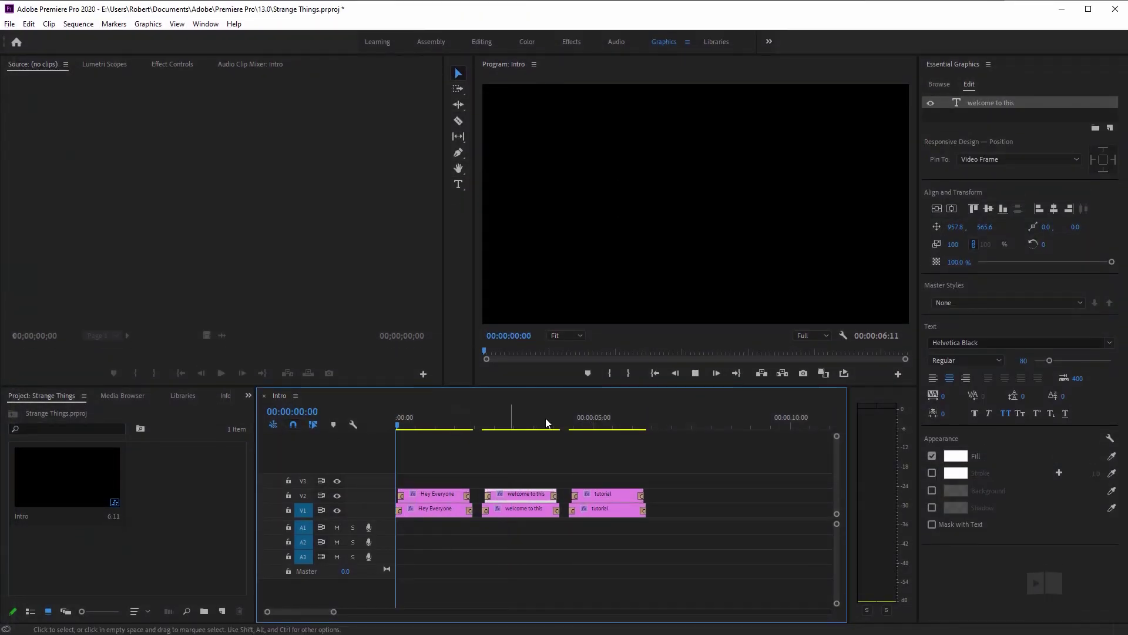
pyautogui.press('space')
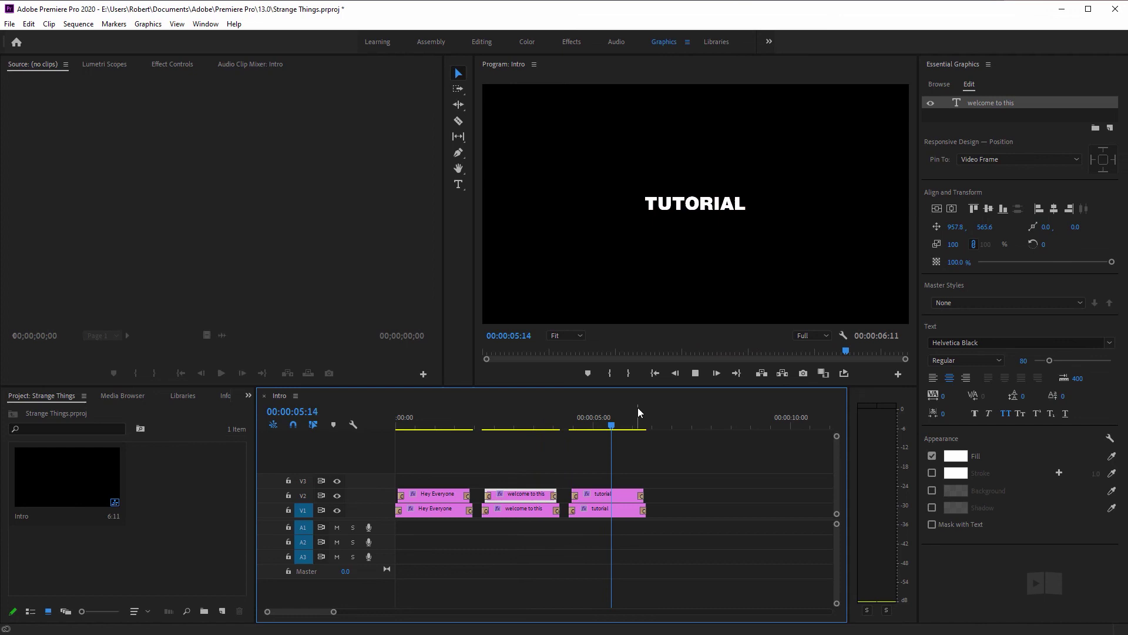
pyautogui.press('space')
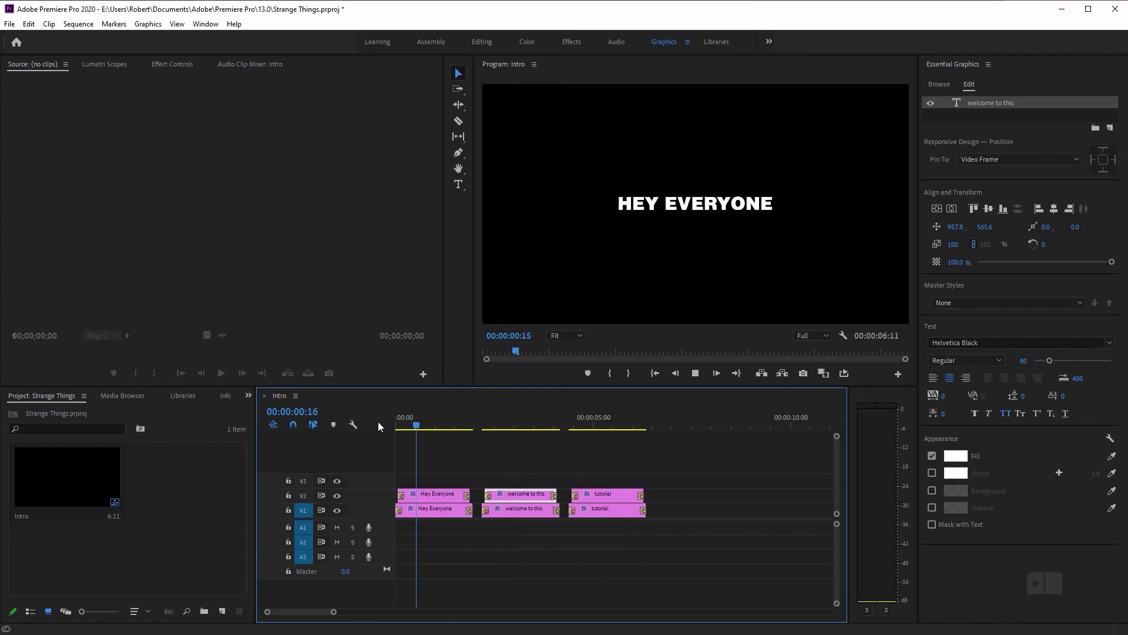
pyautogui.press('space')
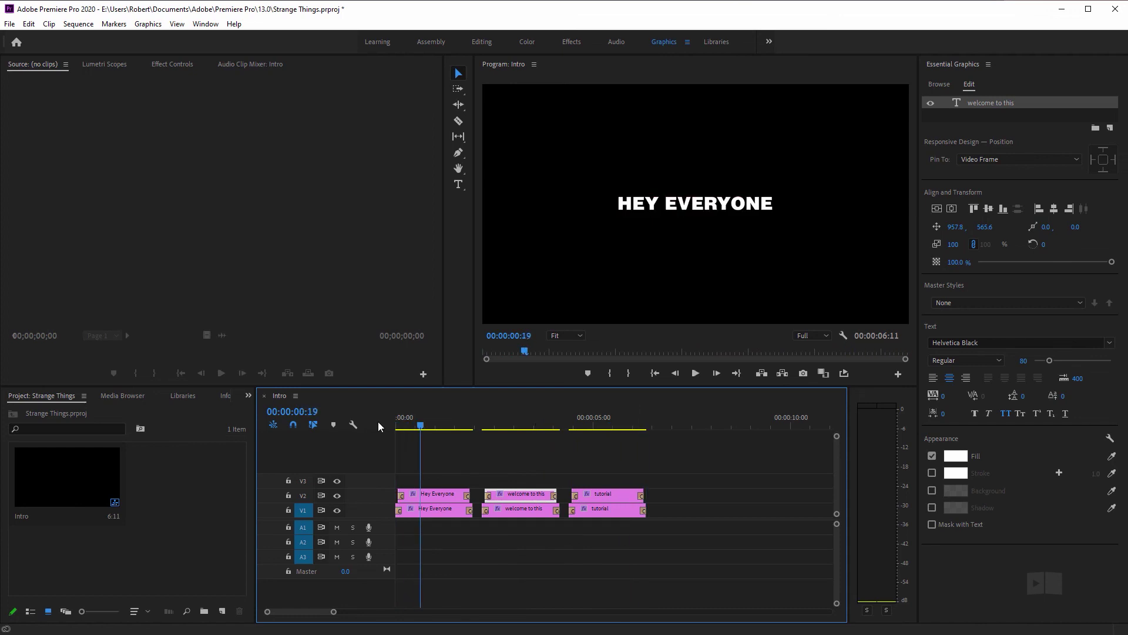